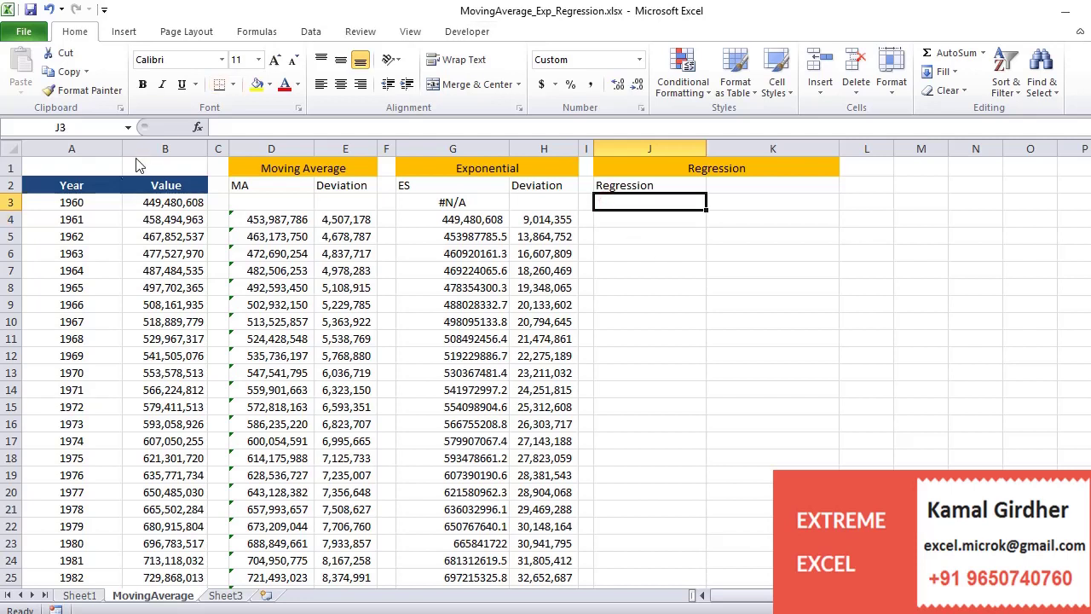
Review the Year, Value, moving average and exponential smoothing columns, ending at the Regression heading
{"action": "left_click_drag", "start_coordinate": [84, 202], "coordinate": [96, 383]}
{"action": "left_click_drag", "start_coordinate": [162, 210], "coordinate": [171, 390]}
{"action": "left_click_drag", "start_coordinate": [265, 185], "coordinate": [353, 436]}
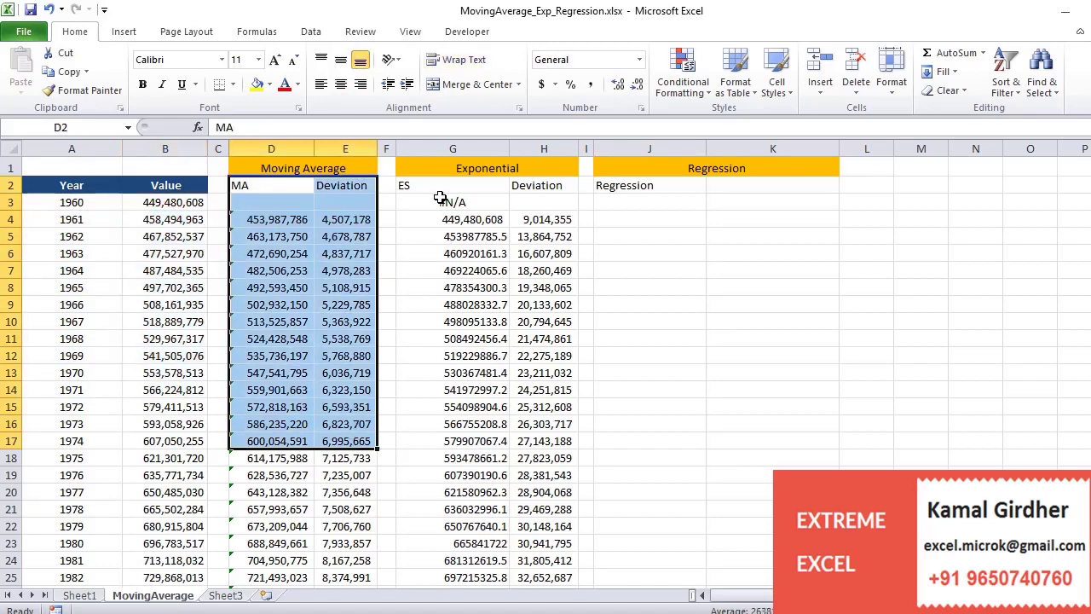
{"action": "left_click_drag", "start_coordinate": [438, 188], "coordinate": [544, 443]}
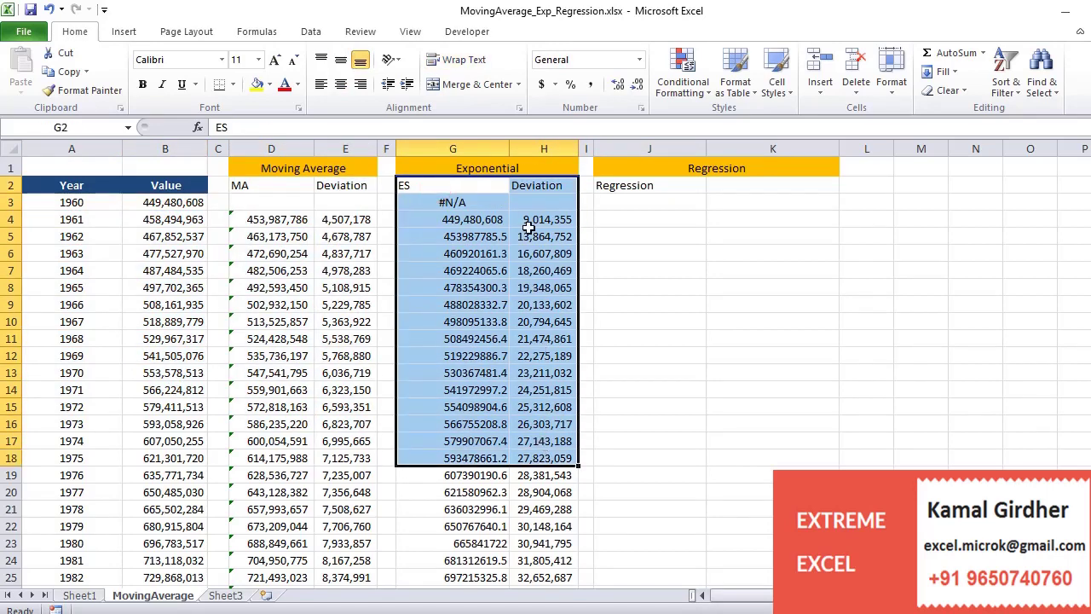
{"action": "left_click", "coordinate": [586, 236]}
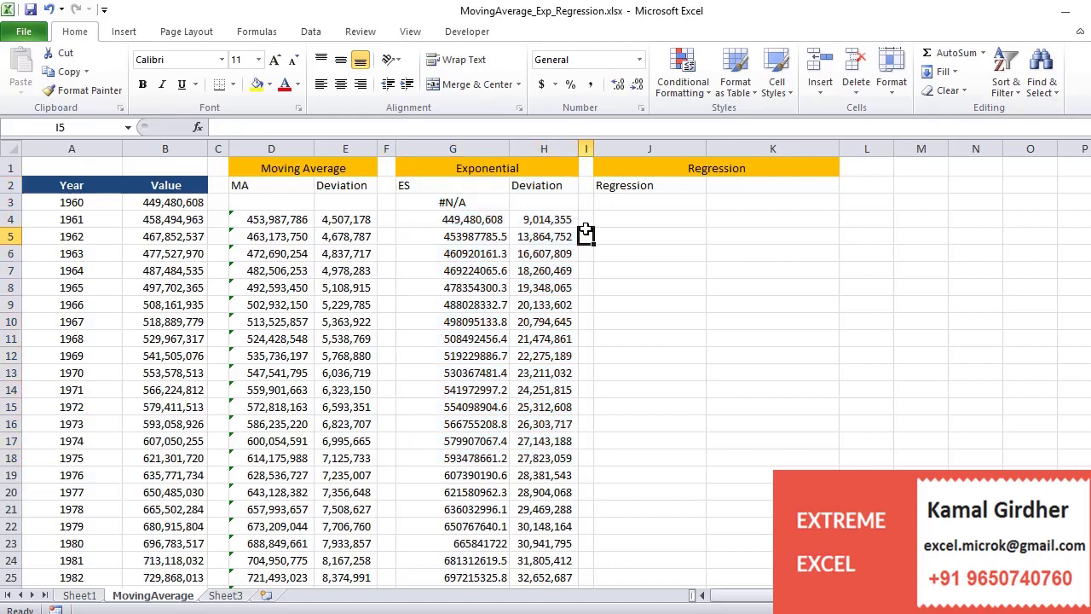
{"action": "left_click", "coordinate": [606, 187]}
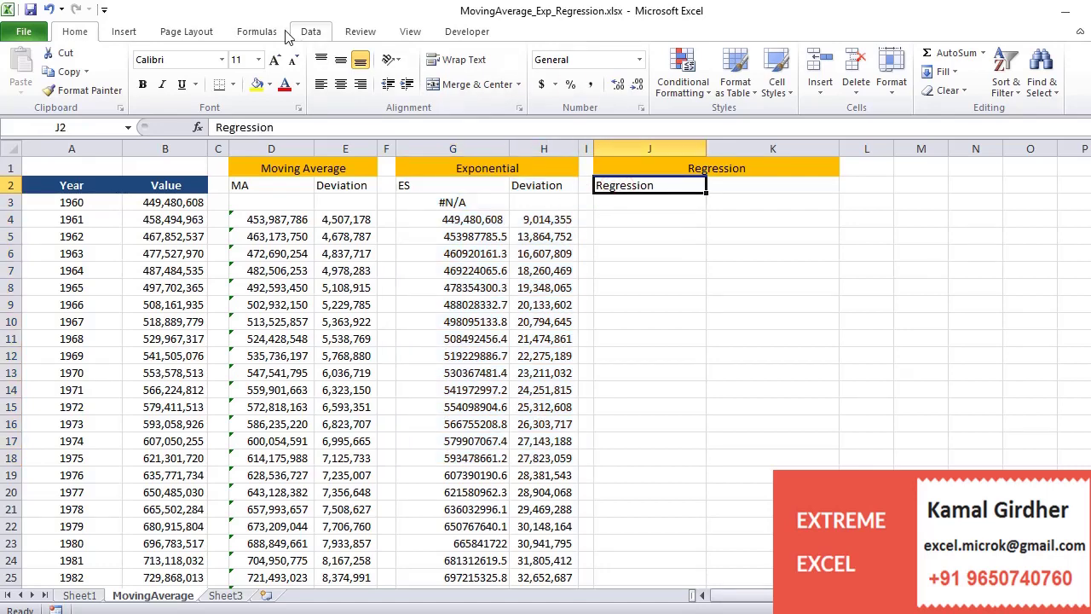
Enable the Analysis ToolPak add-in through Excel Options > Add-Ins
{"action": "left_click", "coordinate": [321, 34]}
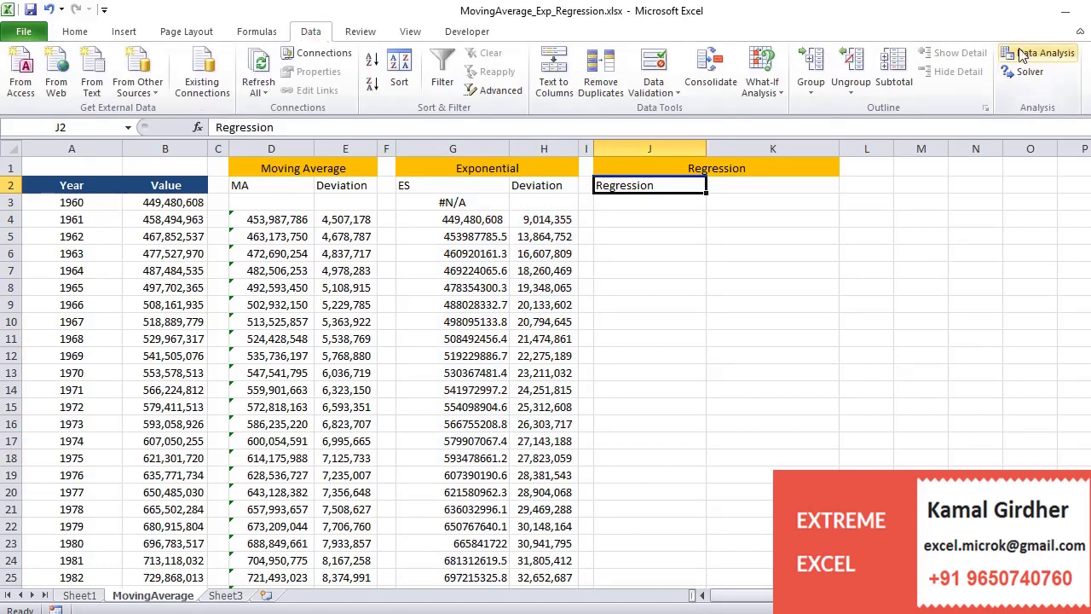
{"action": "left_click", "coordinate": [24, 31]}
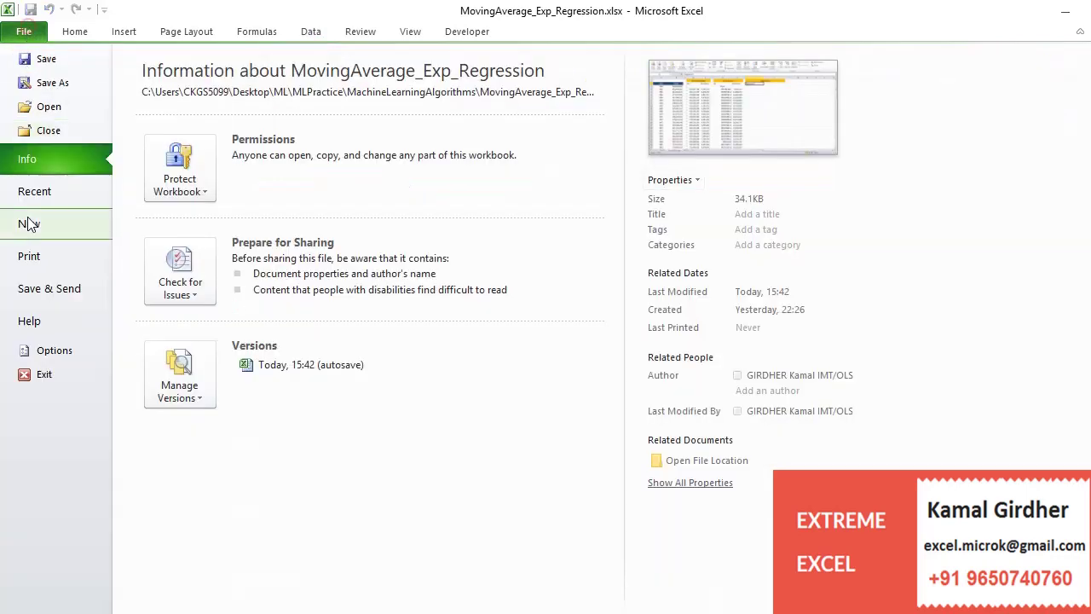
{"action": "left_click", "coordinate": [68, 349]}
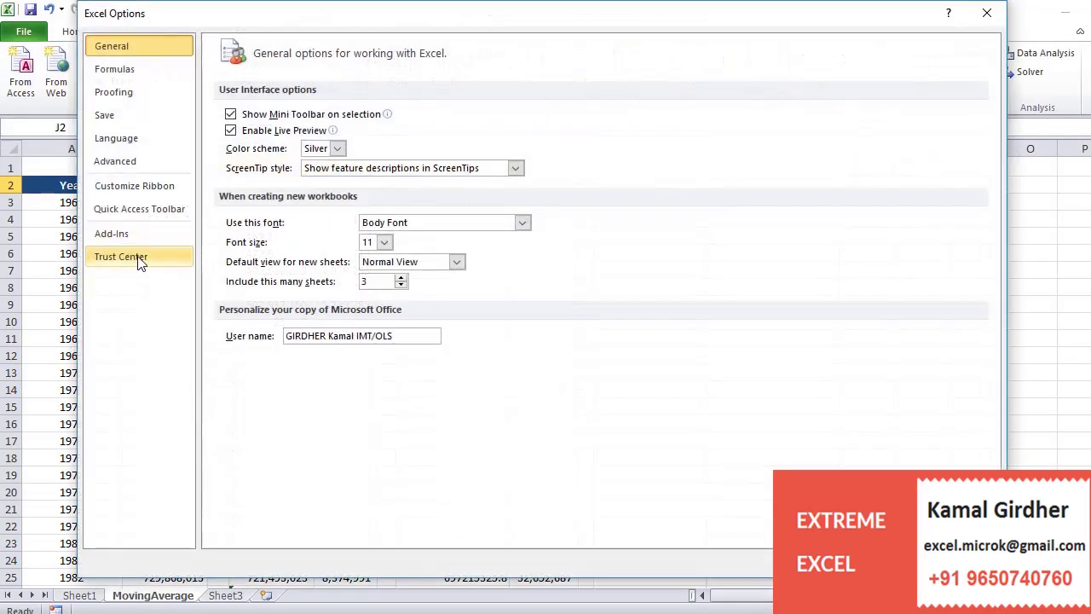
{"action": "left_click", "coordinate": [128, 236]}
{"action": "left_click", "coordinate": [271, 147]}
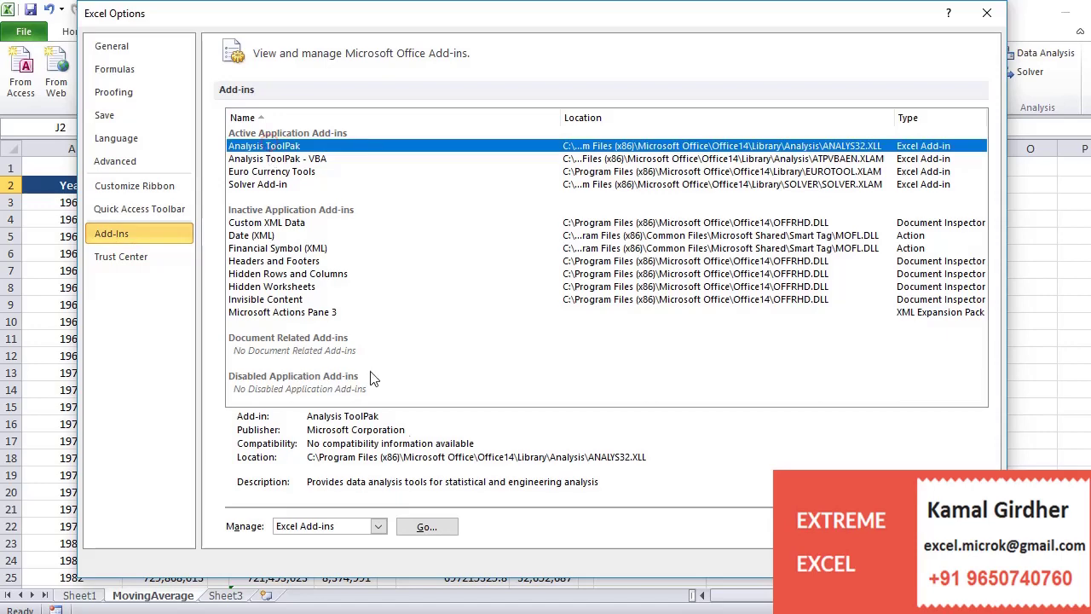
{"action": "left_click", "coordinate": [424, 526]}
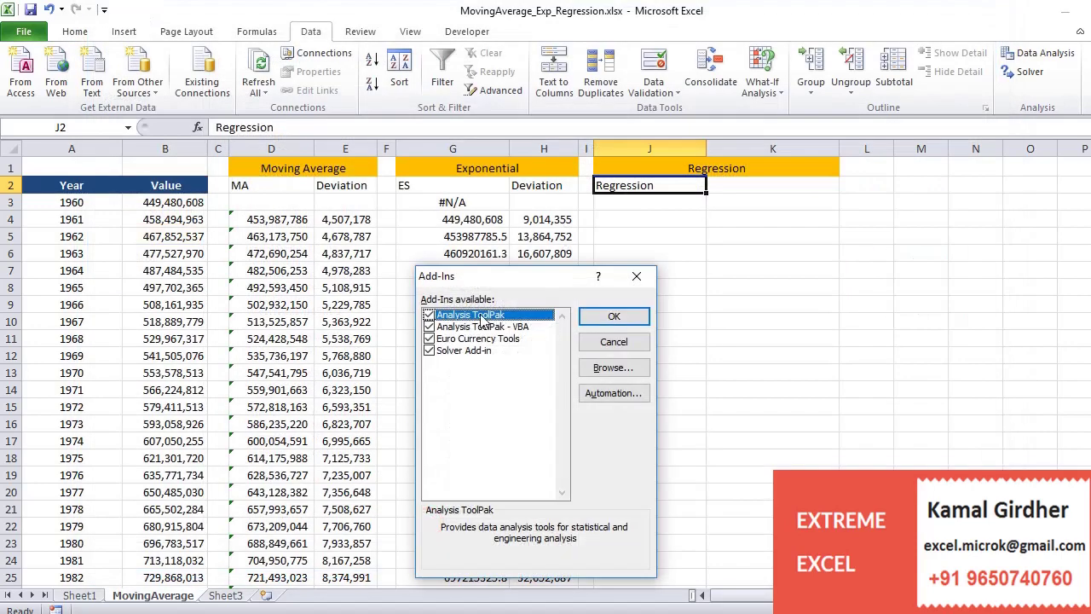
{"action": "left_click", "coordinate": [607, 316]}
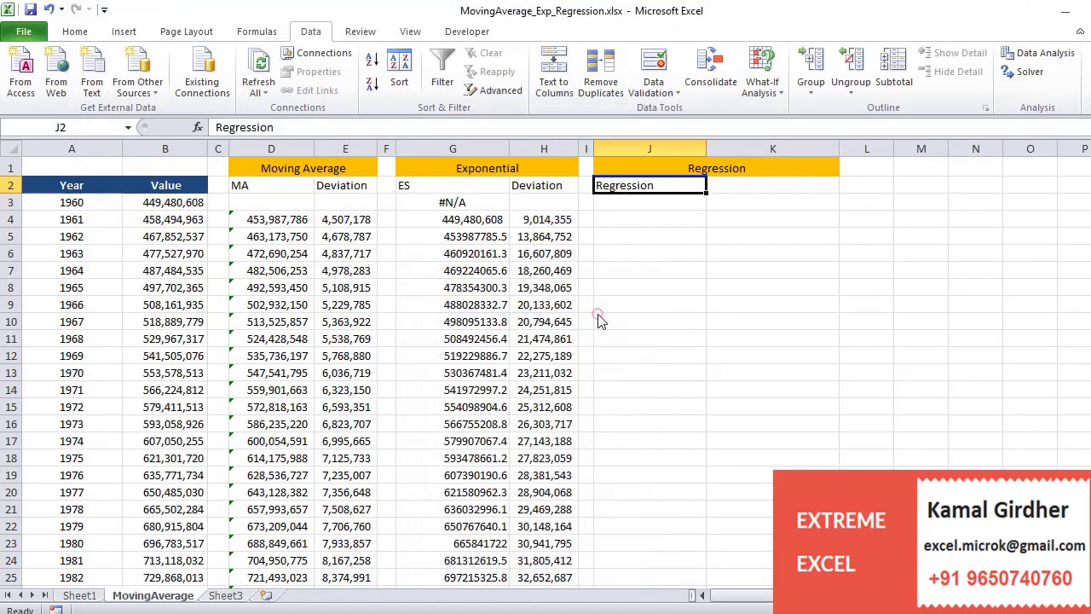
Start a Regression with Value B2:B61 as the Y range and Year A2:A61 as X
{"action": "left_click", "coordinate": [1032, 56]}
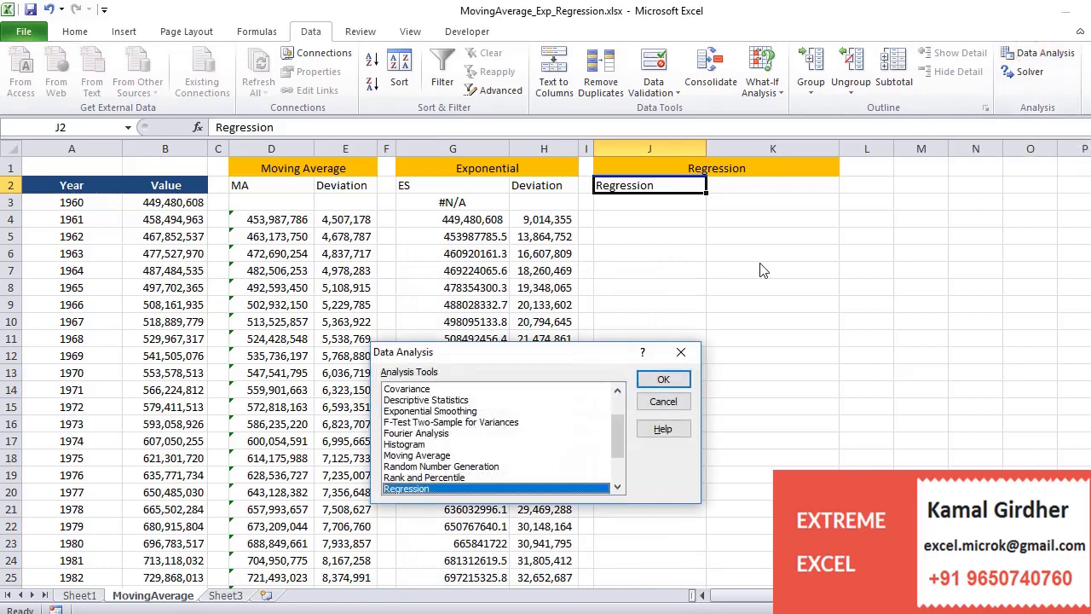
{"action": "left_click", "coordinate": [663, 379]}
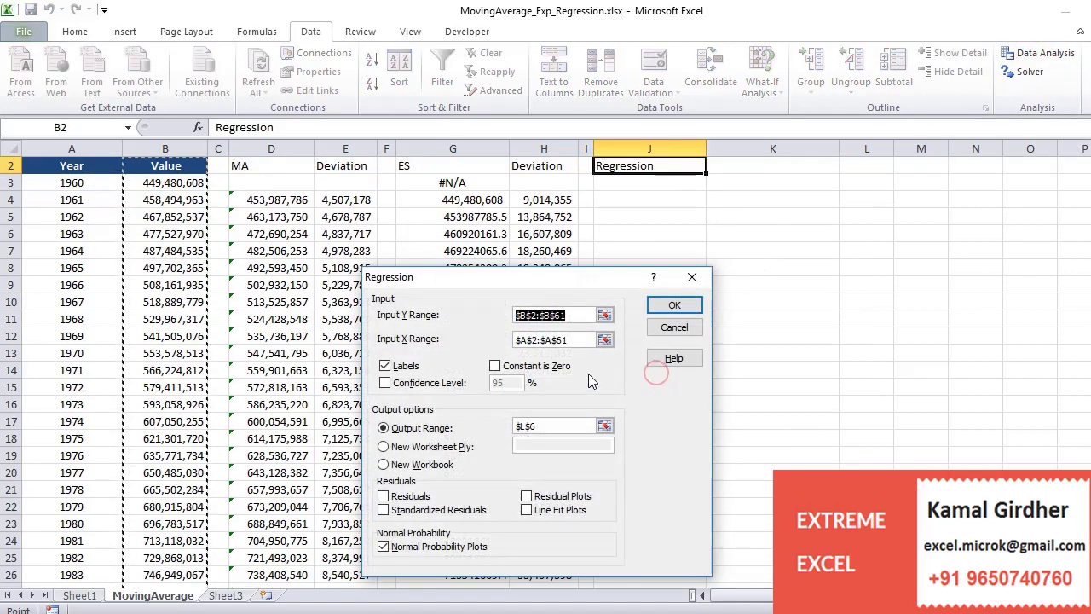
{"action": "left_click", "coordinate": [583, 315]}
{"action": "double_click", "coordinate": [583, 314]}
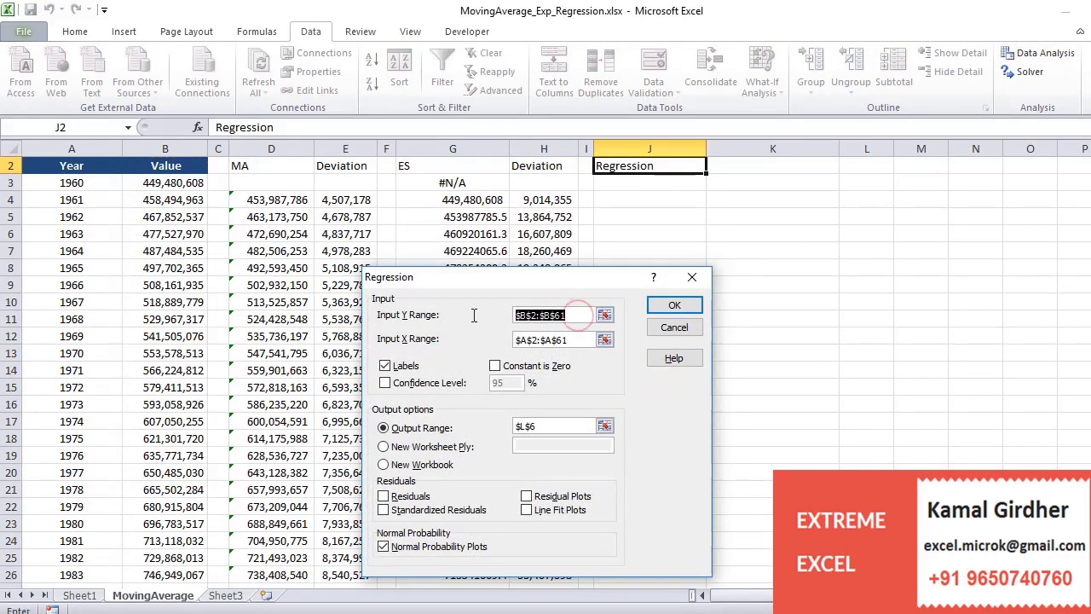
{"action": "key", "text": "BackSpace"}
{"action": "left_click", "coordinate": [155, 167]}
{"action": "key", "text": "ctrl+shift+Down"}
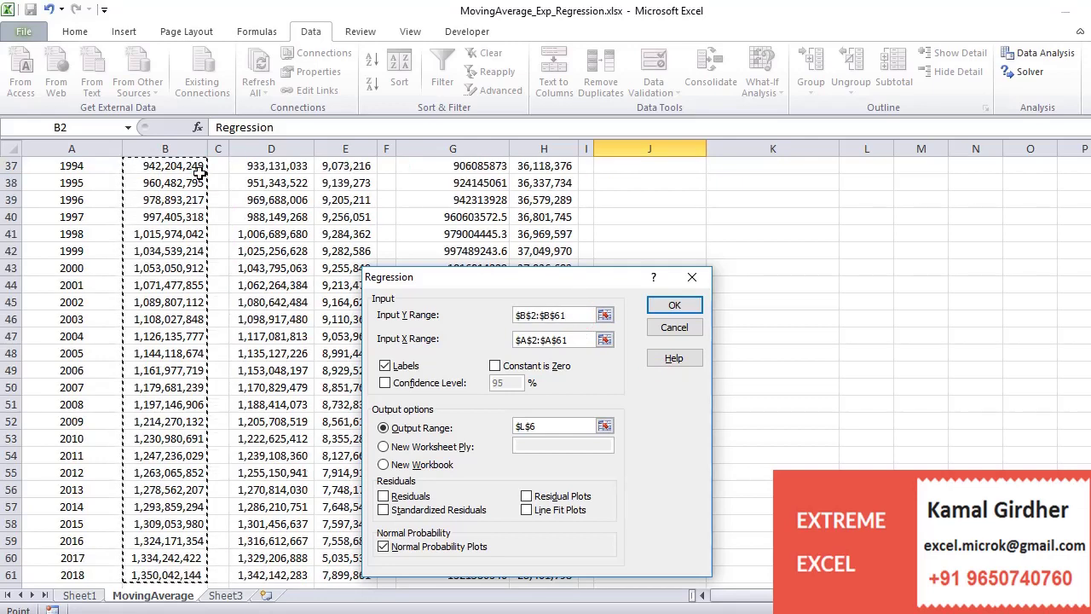
{"action": "left_click_drag", "start_coordinate": [588, 341], "coordinate": [517, 341]}
{"action": "key", "text": "BackSpace"}
{"action": "left_click", "coordinate": [84, 167]}
{"action": "key", "text": "ctrl+shift+Down"}
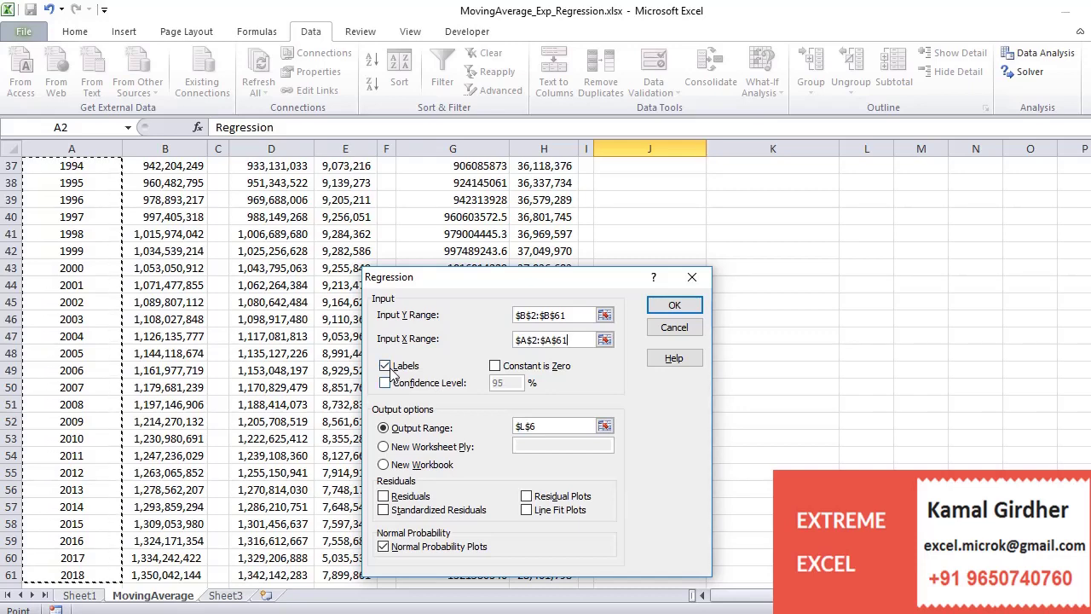
Set the regression output to start at M3 and include normal probability plots
{"action": "left_click", "coordinate": [435, 433]}
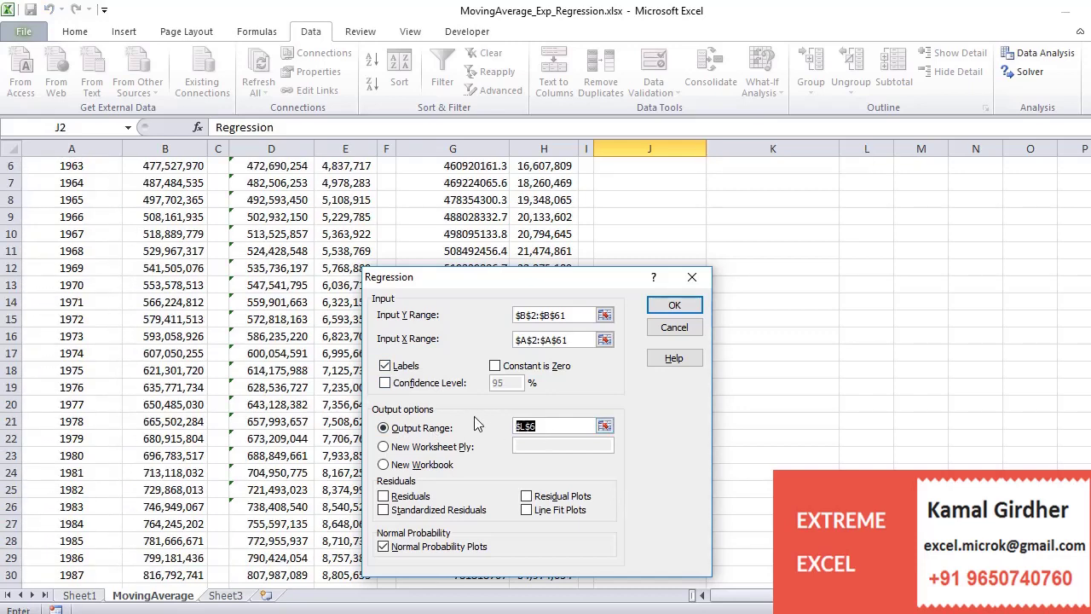
{"action": "left_click", "coordinate": [865, 231]}
{"action": "key", "text": "Up"}
{"action": "key", "text": "Up"}
{"action": "key", "text": "Up"}
{"action": "key", "text": "Up"}
{"action": "key", "text": "Up"}
{"action": "key", "text": "Up"}
{"action": "key", "text": "Up"}
{"action": "key", "text": "Up"}
{"action": "key", "text": "Right"}
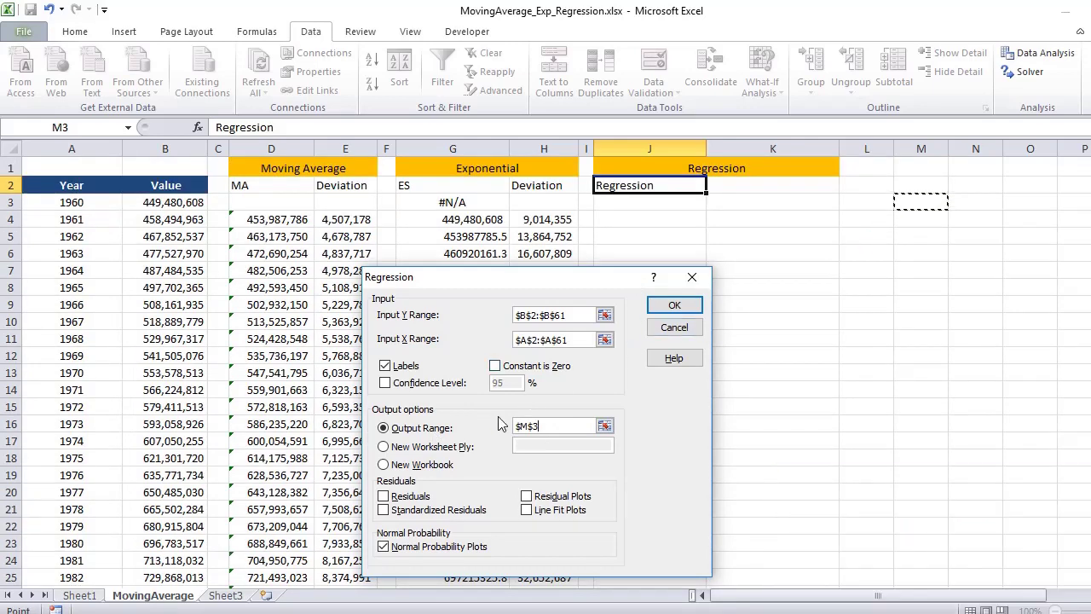
{"action": "left_click", "coordinate": [382, 551]}
Run the regression and widen columns M and N to show full labels and coefficients
{"action": "left_click", "coordinate": [668, 303]}
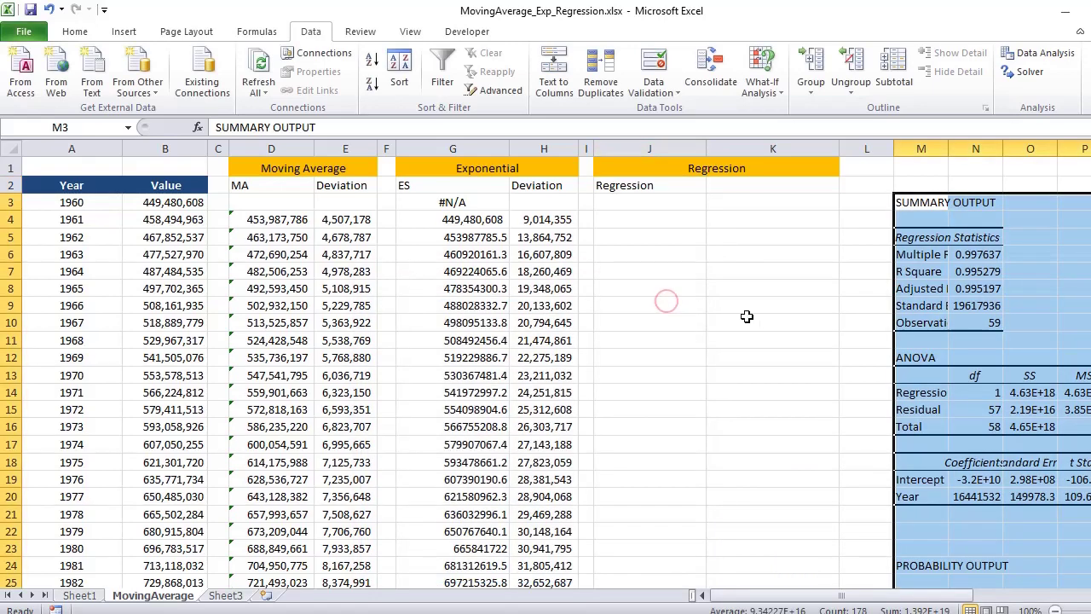
{"action": "left_click", "coordinate": [849, 236]}
{"action": "key", "text": "Right"}
{"action": "key", "text": "Right"}
{"action": "key", "text": "Right"}
{"action": "key", "text": "Right"}
{"action": "key", "text": "Right"}
{"action": "key", "text": "Right"}
{"action": "key", "text": "Right"}
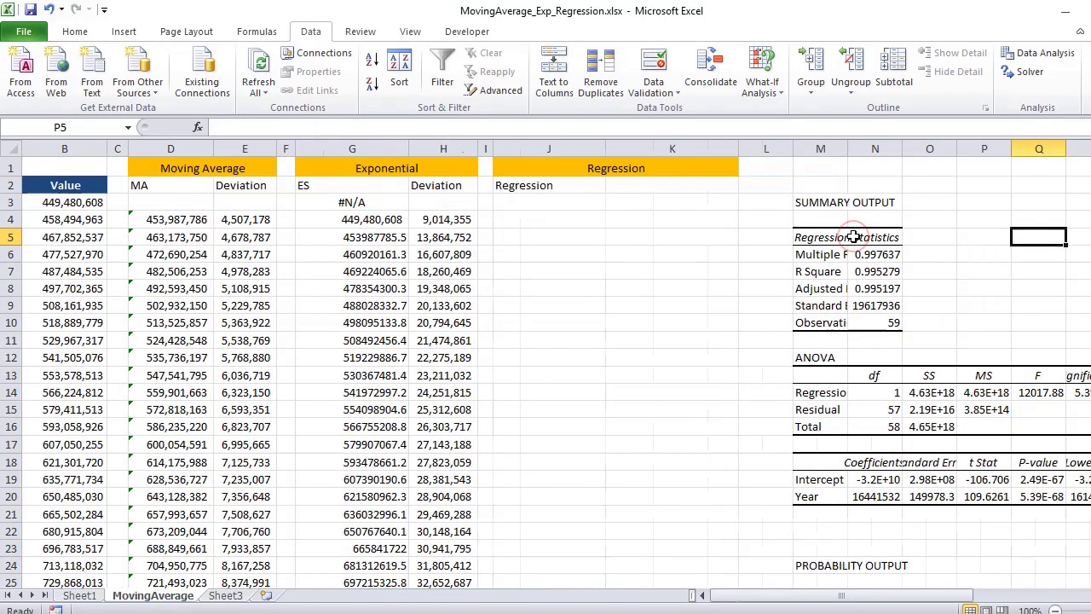
{"action": "key", "text": "Right"}
{"action": "key", "text": "Right"}
{"action": "key", "text": "Right"}
{"action": "key", "text": "Right"}
{"action": "key", "text": "Right"}
{"action": "key", "text": "Right"}
{"action": "key", "text": "Right"}
{"action": "key", "text": "Right"}
{"action": "key", "text": "Right"}
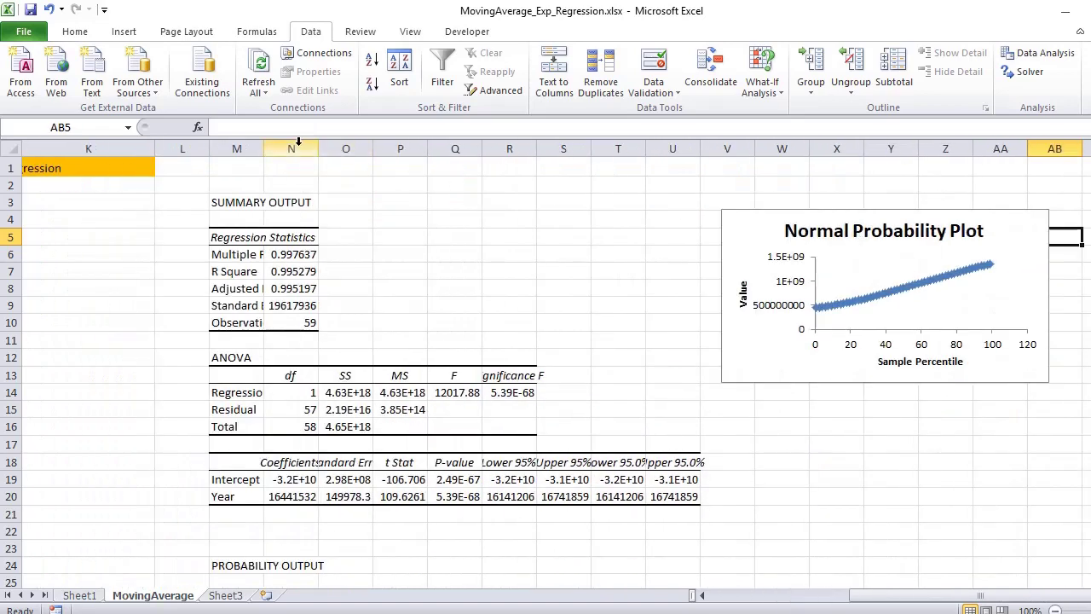
{"action": "left_click_drag", "start_coordinate": [264, 148], "coordinate": [300, 149]}
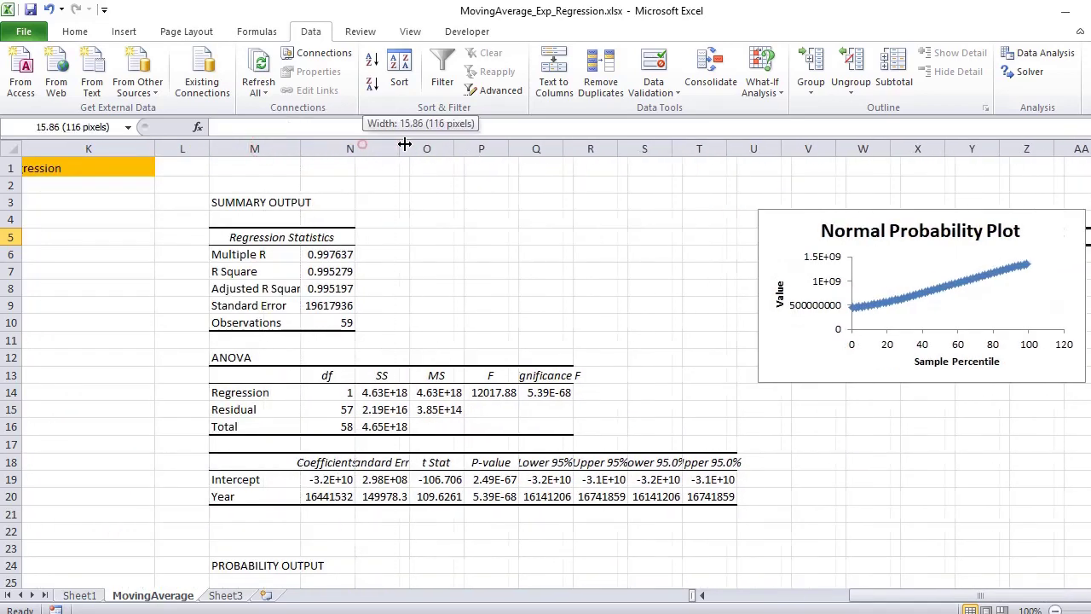
{"action": "double_click", "coordinate": [354, 147]}
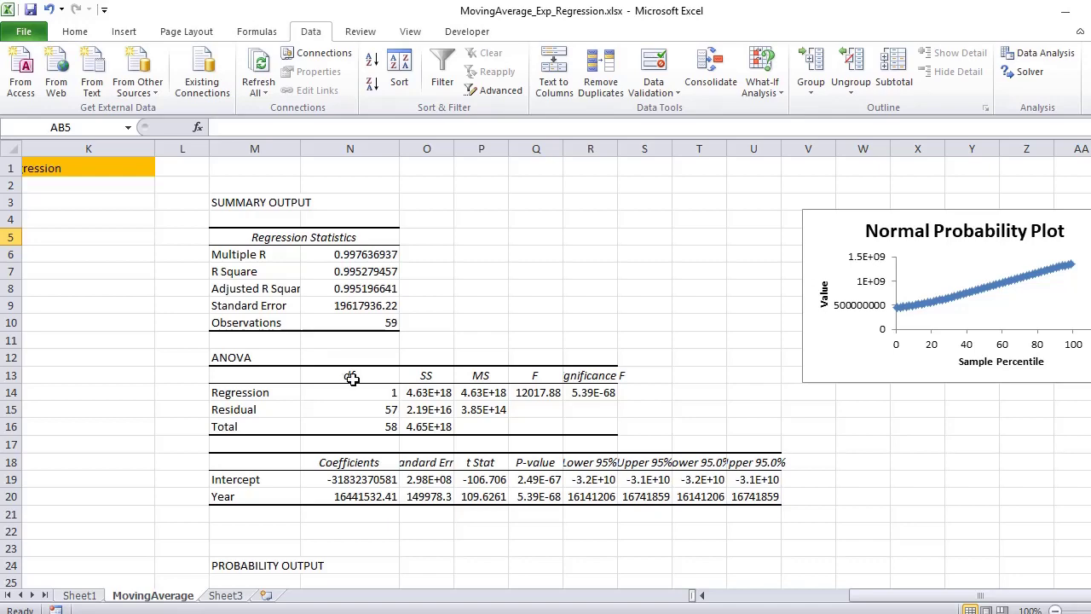
Select the Intercept and Year coefficient cells M19:N20
{"action": "left_click", "coordinate": [442, 402]}
{"action": "key", "text": "Right"}
{"action": "key", "text": "Right"}
{"action": "key", "text": "Right"}
{"action": "key", "text": "Right"}
{"action": "key", "text": "Right"}
{"action": "key", "text": "Right"}
{"action": "key", "text": "Right"}
{"action": "key", "text": "Right"}
{"action": "key", "text": "Right"}
{"action": "key", "text": "Right"}
{"action": "key", "text": "Right"}
{"action": "key", "text": "Right"}
{"action": "key", "text": "Right"}
{"action": "key", "text": "Right"}
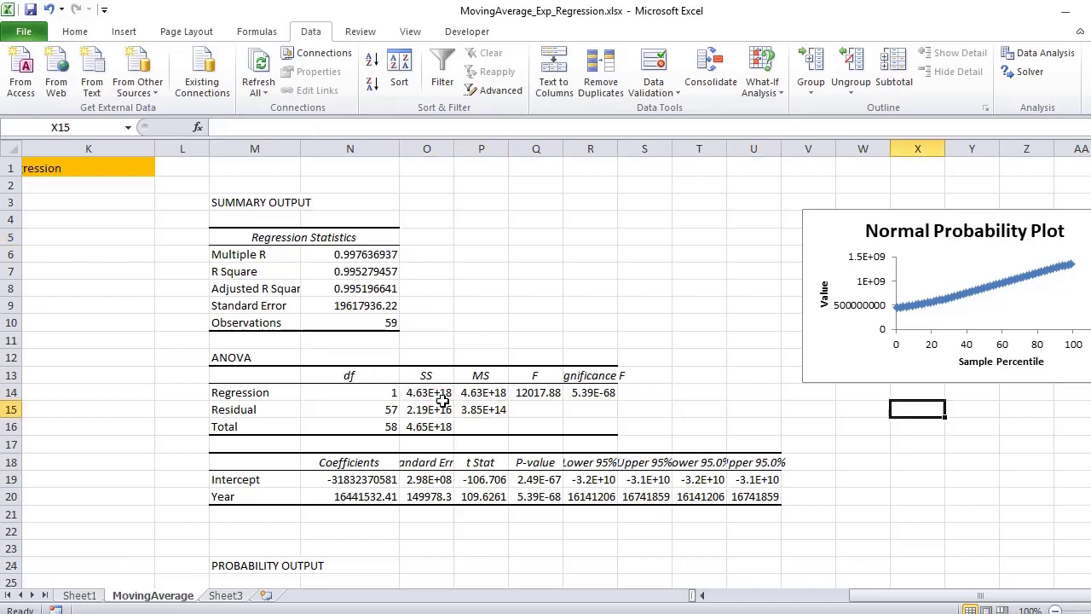
{"action": "key", "text": "Left"}
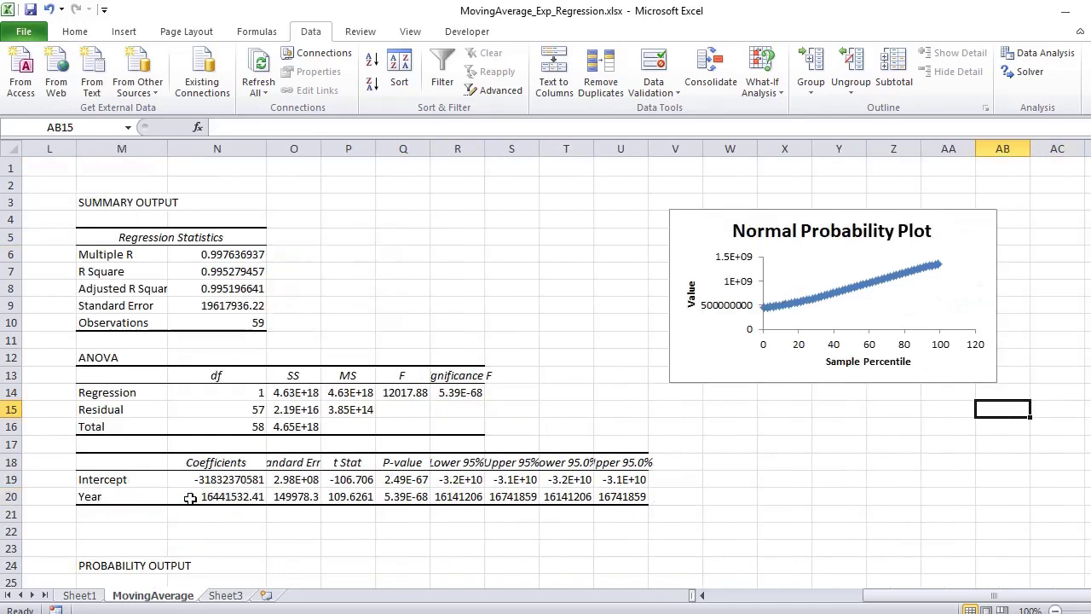
{"action": "left_click_drag", "start_coordinate": [218, 479], "coordinate": [114, 491]}
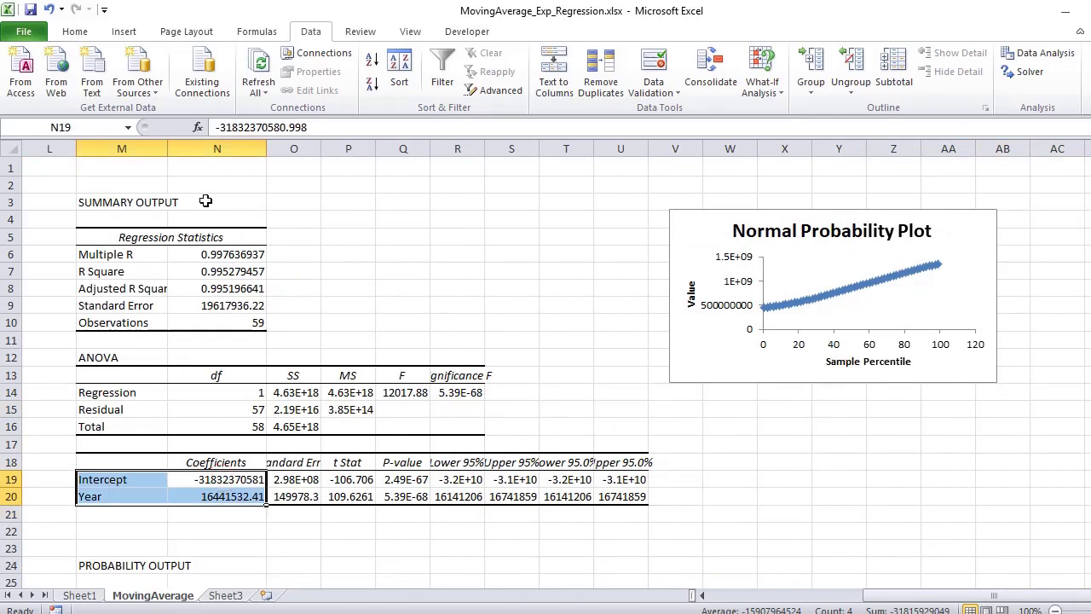
Fill the Intercept and Year coefficient rows M19:N20 yellow
{"action": "left_click", "coordinate": [75, 32]}
{"action": "left_click", "coordinate": [255, 83]}
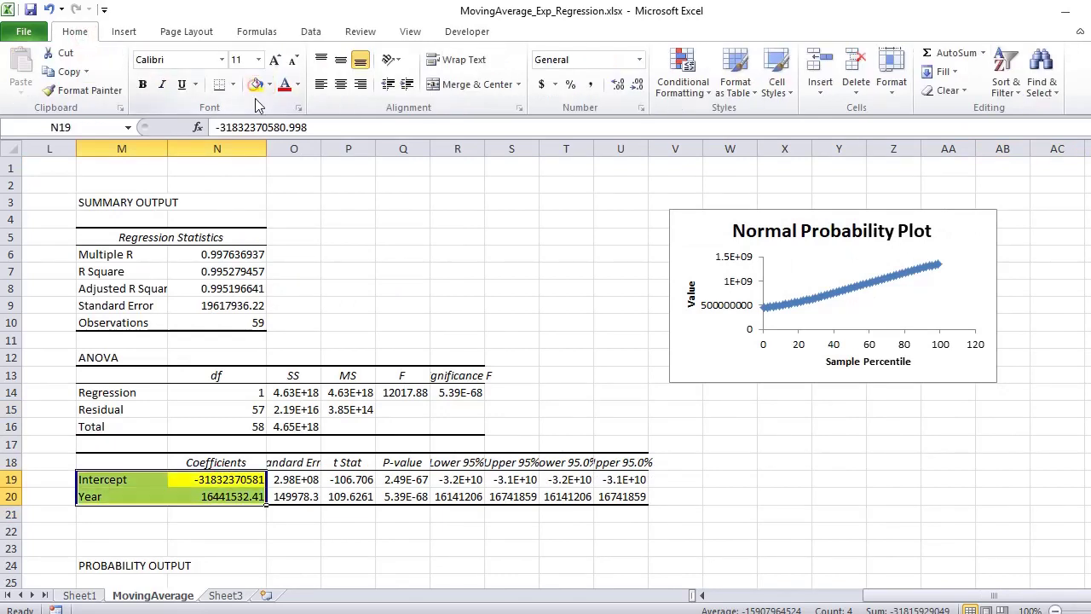
{"action": "left_click", "coordinate": [413, 354]}
Type a y=mx+b note in J3, then delete it
{"action": "key", "text": "Left"}
{"action": "key", "text": "Left"}
{"action": "key", "text": "Left"}
{"action": "key", "text": "Left"}
{"action": "key", "text": "Left"}
{"action": "key", "text": "Left"}
{"action": "key", "text": "Left"}
{"action": "key", "text": "Left"}
{"action": "key", "text": "Left"}
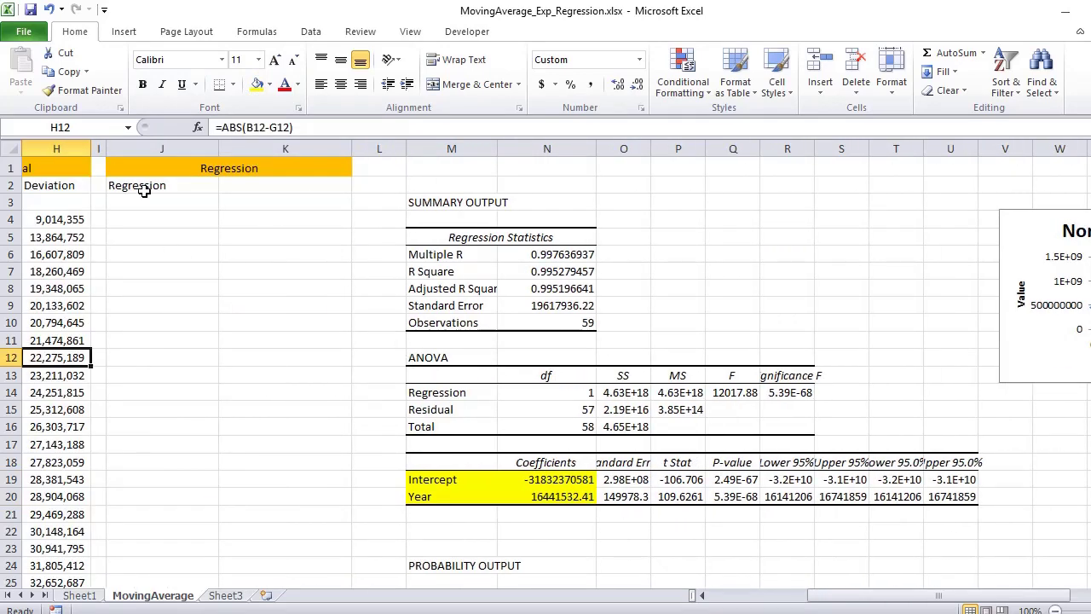
{"action": "left_click", "coordinate": [143, 216]}
{"action": "left_click", "coordinate": [143, 203]}
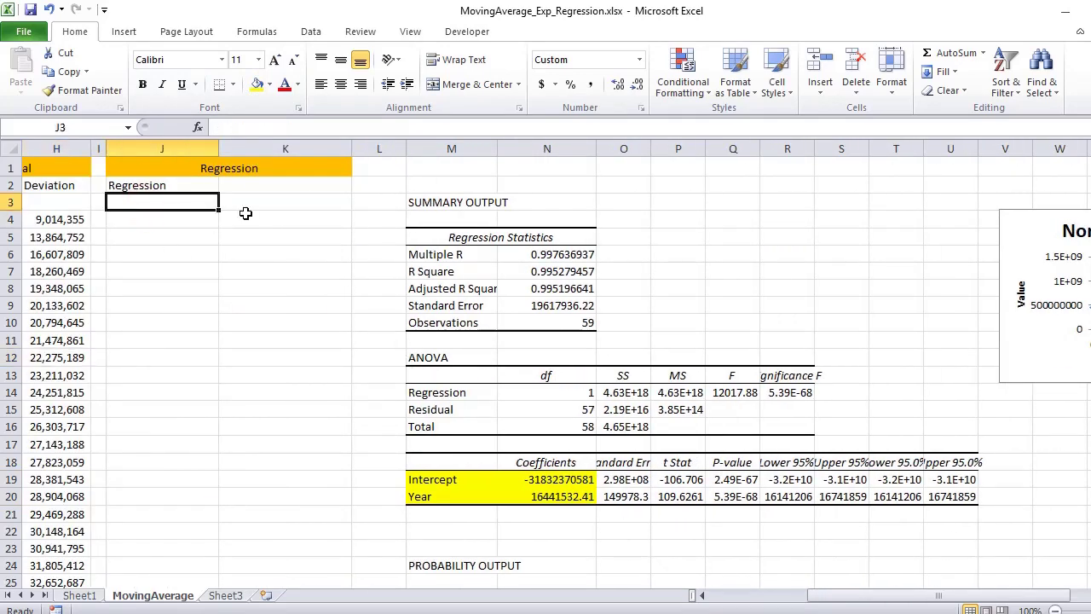
{"action": "type", "text": "y=mx+b"}
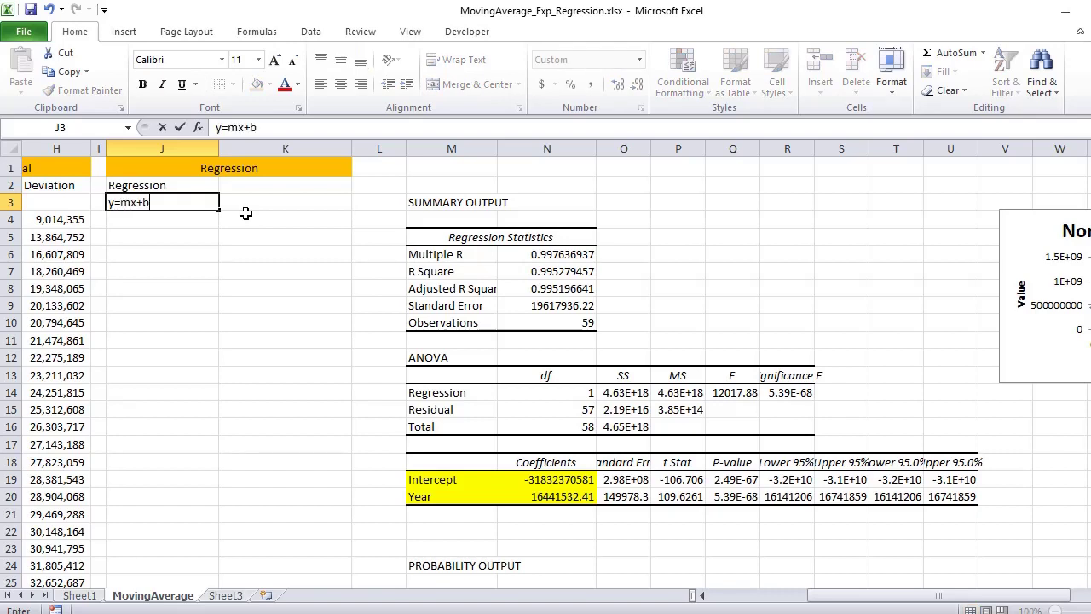
{"action": "key", "text": "Return"}
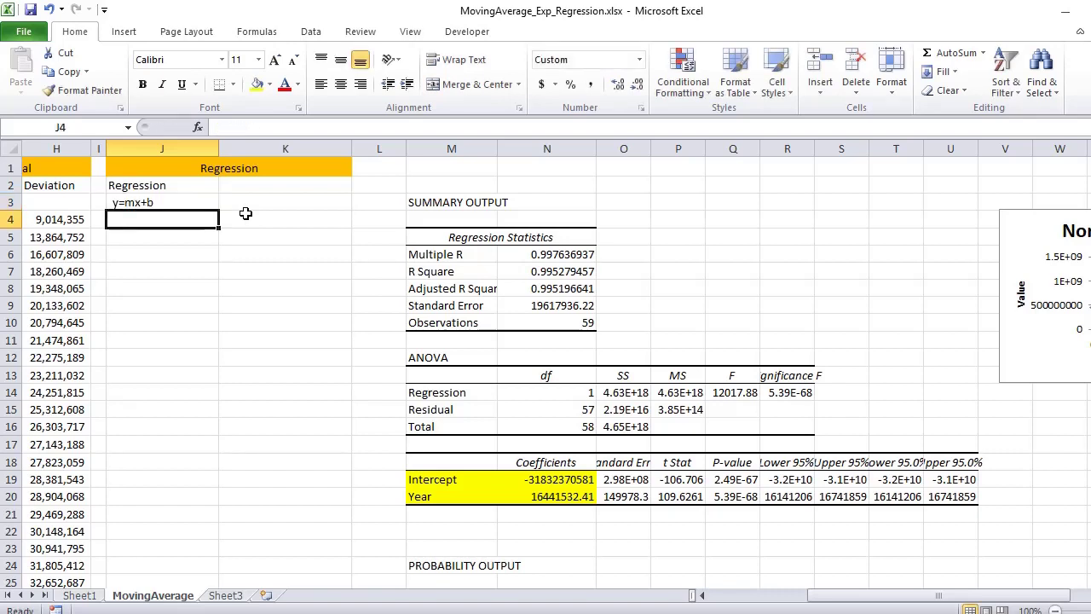
{"action": "key", "text": "Up"}
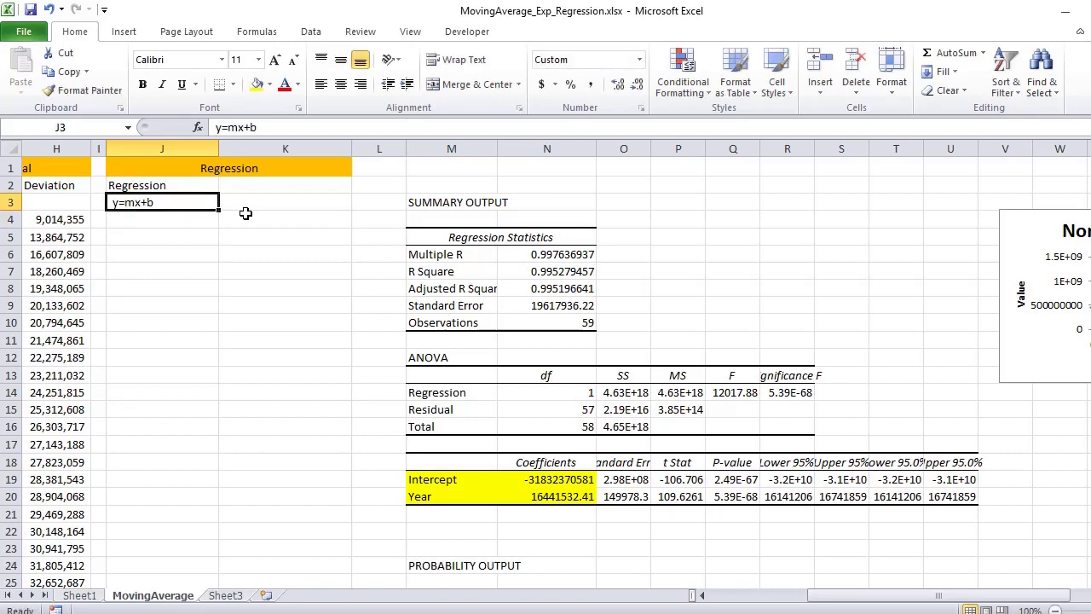
{"action": "key", "text": "Delete"}
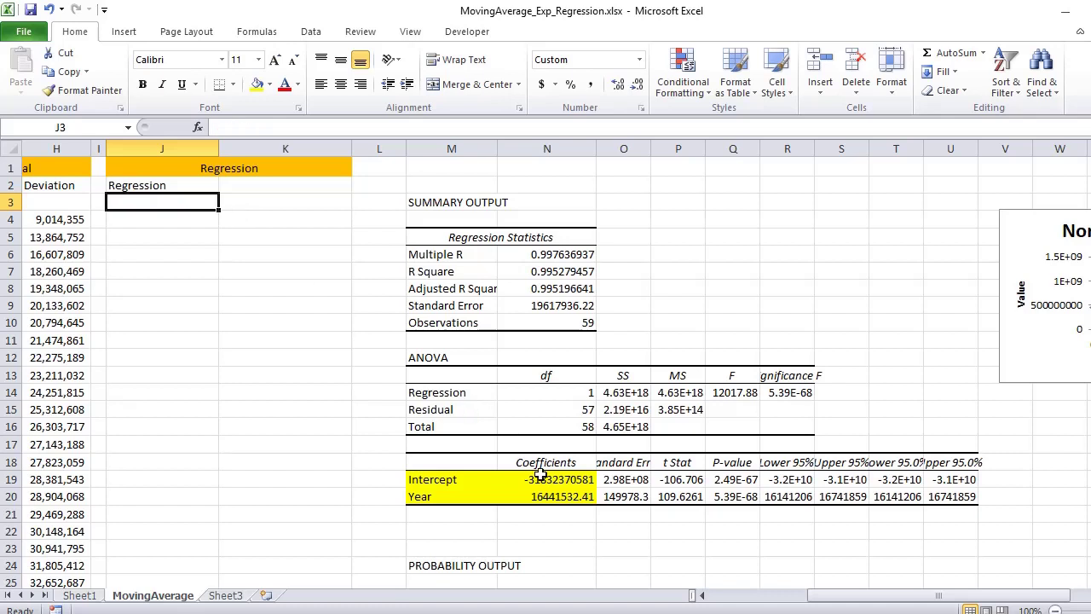
Label the coefficients with m in L20 and b in L19
{"action": "left_click_drag", "start_coordinate": [555, 497], "coordinate": [546, 515]}
{"action": "left_click", "coordinate": [540, 517]}
{"action": "left_click", "coordinate": [382, 496]}
{"action": "type", "text": "m"}
{"action": "key", "text": "Up"}
{"action": "type", "text": "b"}
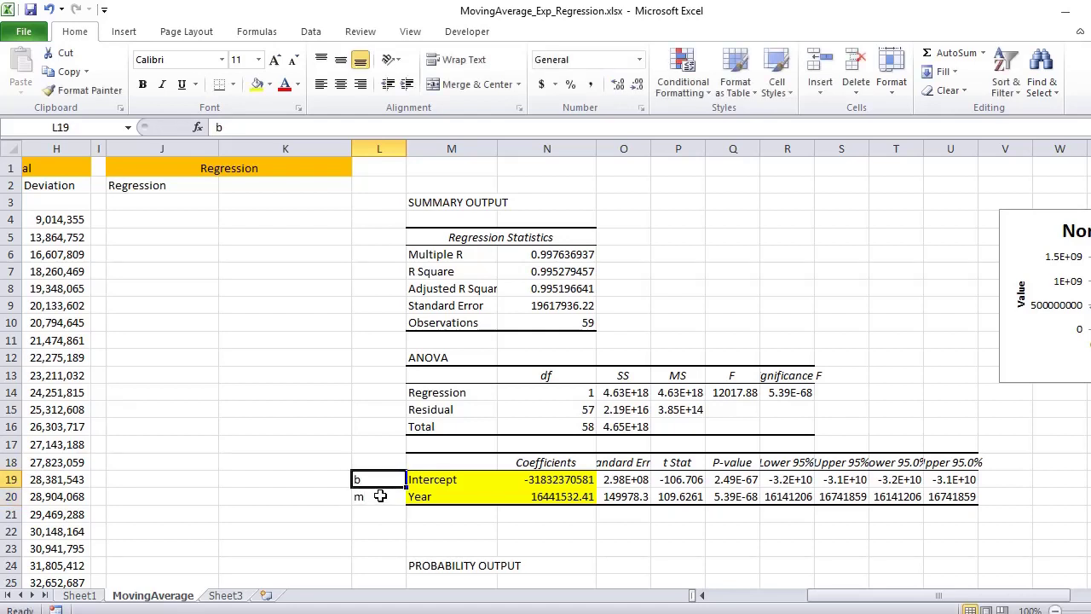
{"action": "left_click_drag", "start_coordinate": [380, 480], "coordinate": [380, 495]}
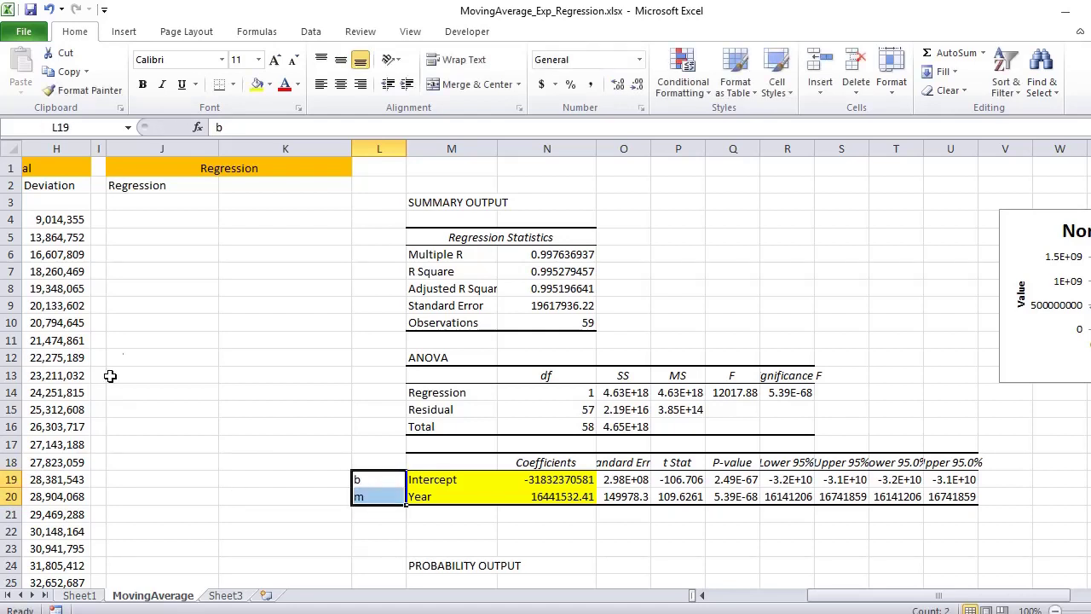
{"action": "left_click", "coordinate": [201, 315]}
Build the forecast formula =N20*A3+N19 in J3
{"action": "left_click", "coordinate": [143, 202]}
{"action": "type", "text": "="}
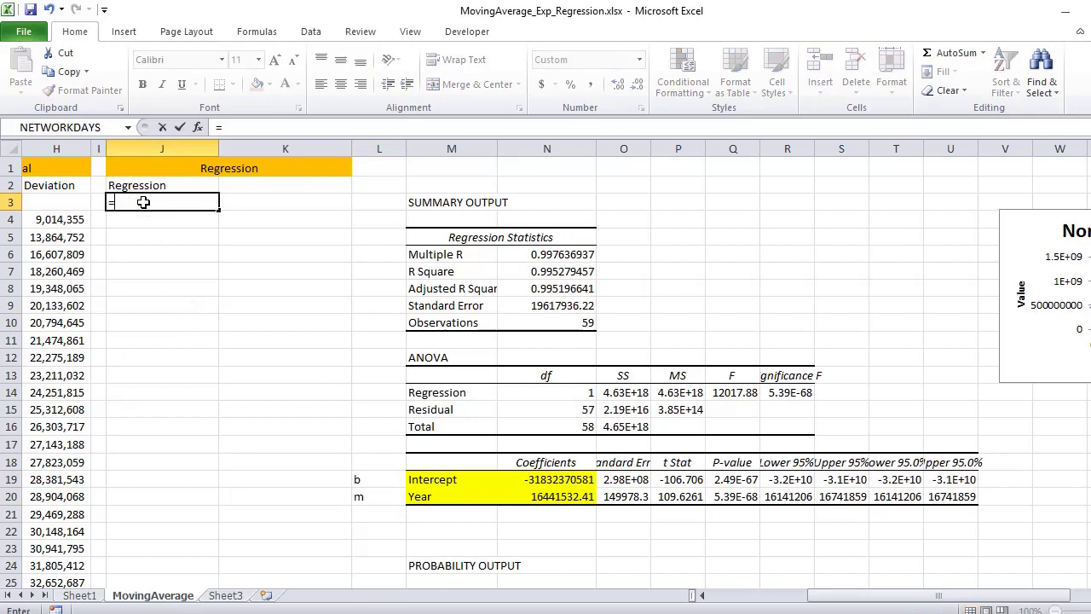
{"action": "left_click", "coordinate": [551, 499]}
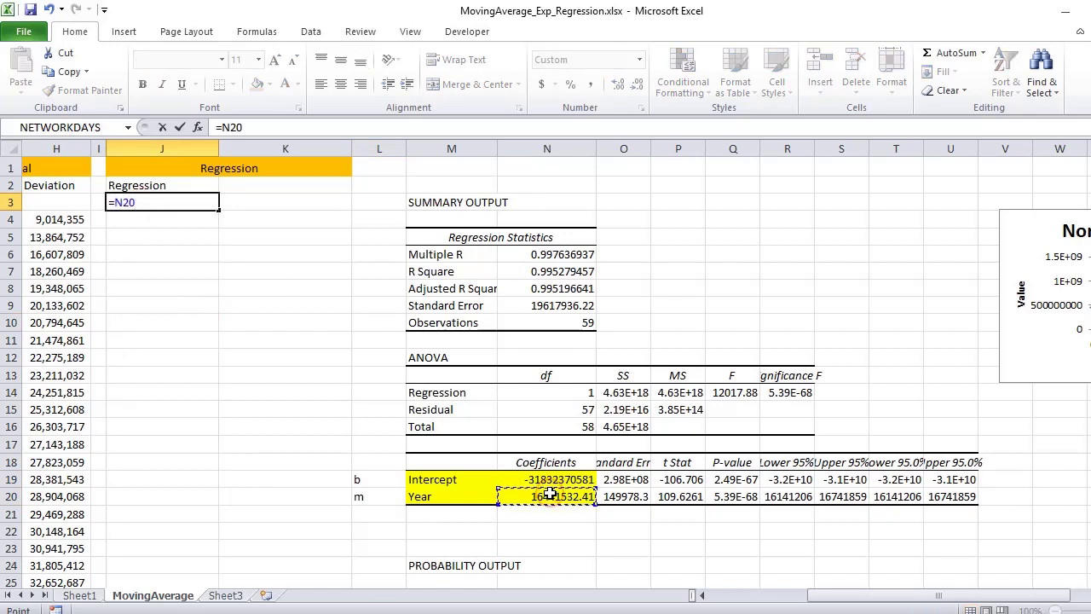
{"action": "type", "text": "*"}
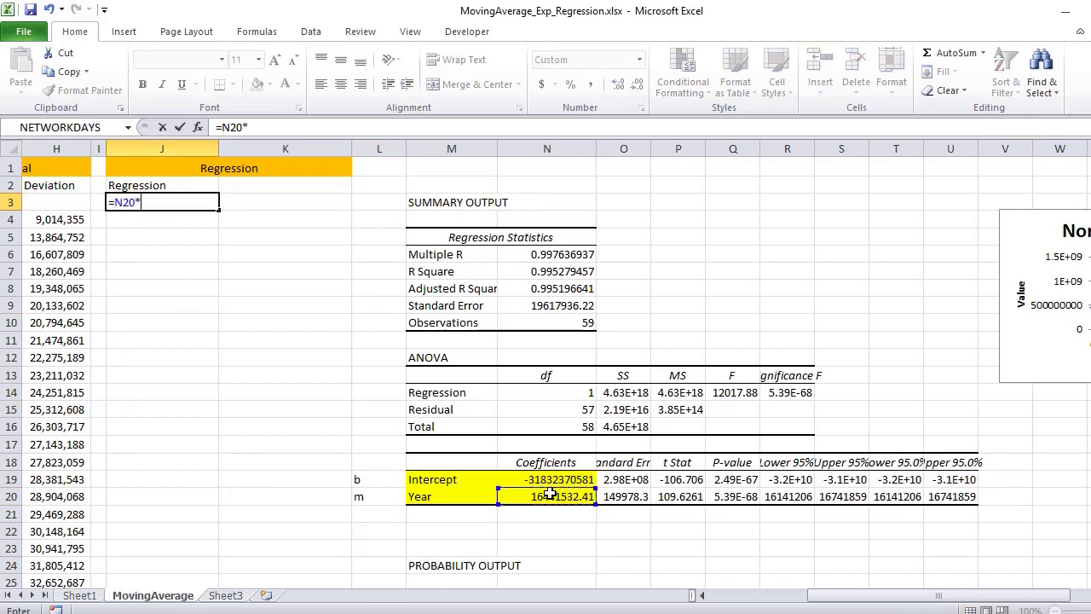
{"action": "left_click", "coordinate": [286, 197]}
{"action": "key", "text": "Left"}
{"action": "key", "text": "Left"}
{"action": "key", "text": "Left"}
{"action": "key", "text": "Left"}
{"action": "key", "text": "Left"}
{"action": "key", "text": "Left"}
{"action": "key", "text": "Left"}
{"action": "key", "text": "Left"}
{"action": "key", "text": "Left"}
{"action": "key", "text": "Left"}
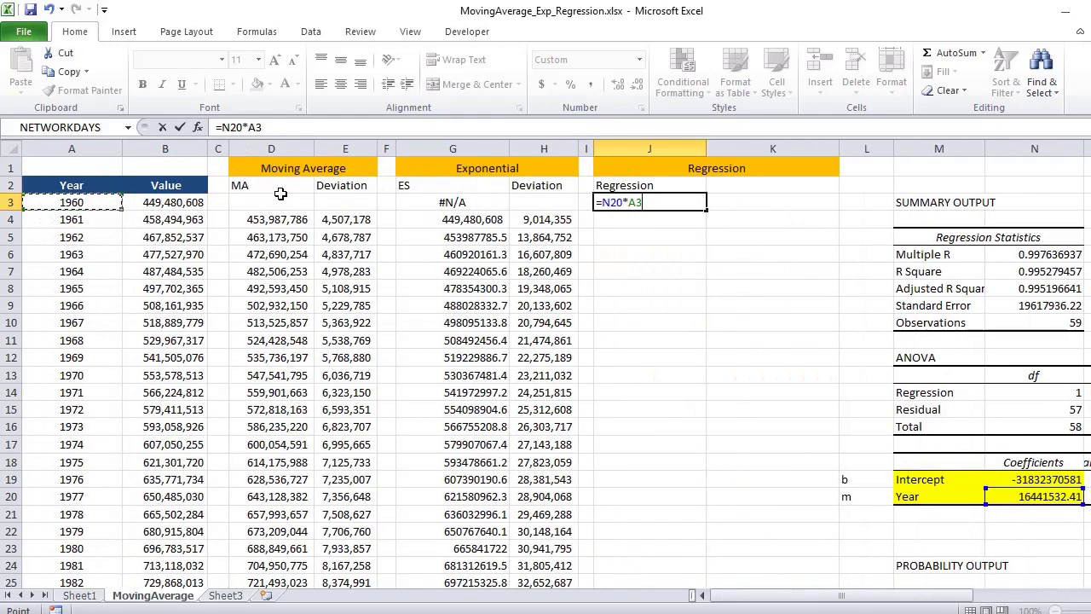
{"action": "type", "text": "+"}
{"action": "left_click", "coordinate": [1014, 479]}
Make N20 and N19 absolute, committing =$N$20*A3+$N$19 in J3
{"action": "left_click", "coordinate": [233, 127]}
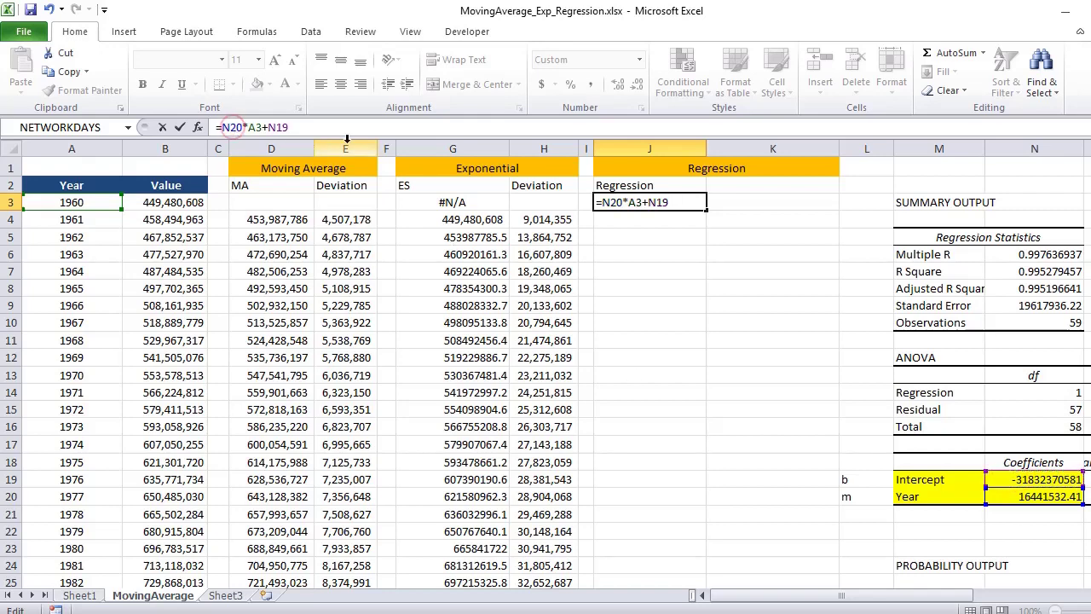
{"action": "key", "text": "F4"}
{"action": "key", "text": "Right"}
{"action": "key", "text": "F4"}
{"action": "key", "text": "Return"}
{"action": "key", "text": "Up"}
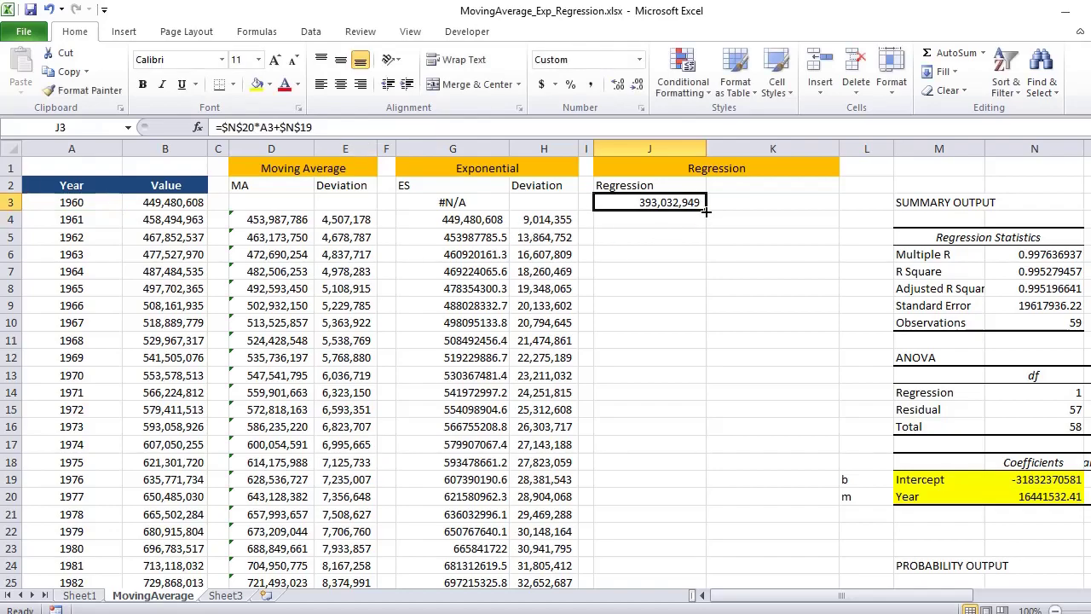
Fill the J3 forecast formula down to J61, reaching 1,346,641,829 for 2018
{"action": "left_click_drag", "start_coordinate": [708, 210], "coordinate": [650, 274]}
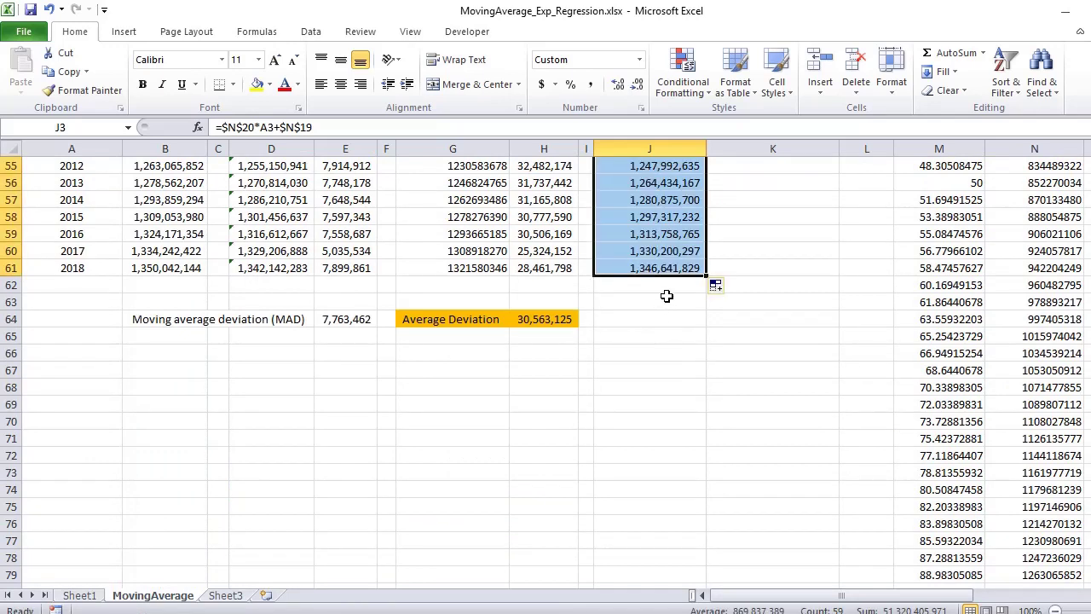
{"action": "left_click", "coordinate": [667, 295]}
{"action": "left_click", "coordinate": [667, 271]}
{"action": "key", "text": "ctrl+Down"}
{"action": "key", "text": "ctrl+Up"}
{"action": "key", "text": "ctrl+Up"}
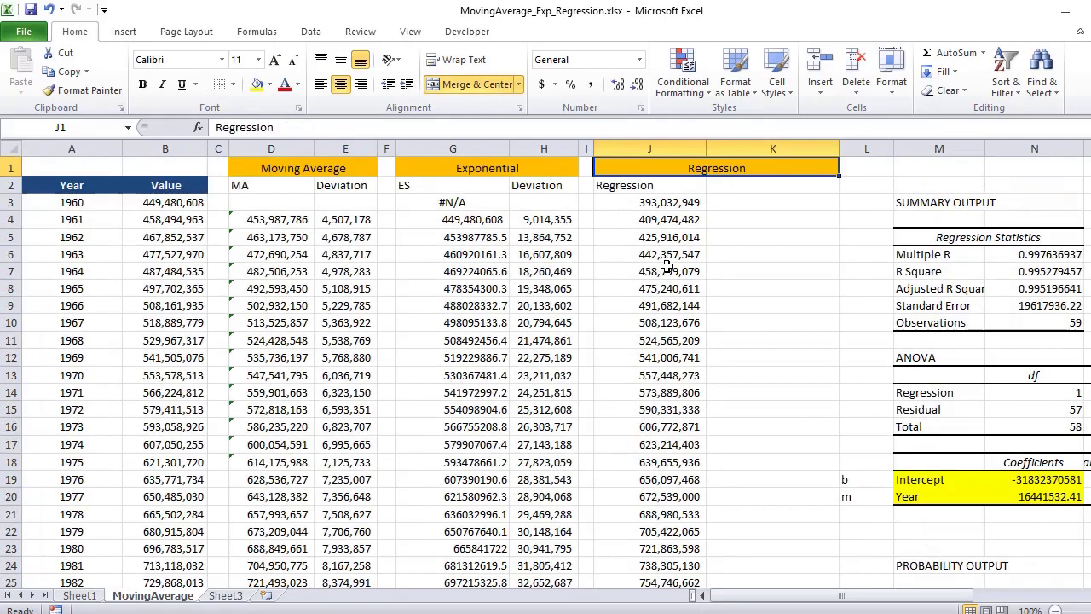
{"action": "key", "text": "Down"}
{"action": "key", "text": "Down"}
Enter the heading 'Deviation' in K2
{"action": "left_click", "coordinate": [767, 185]}
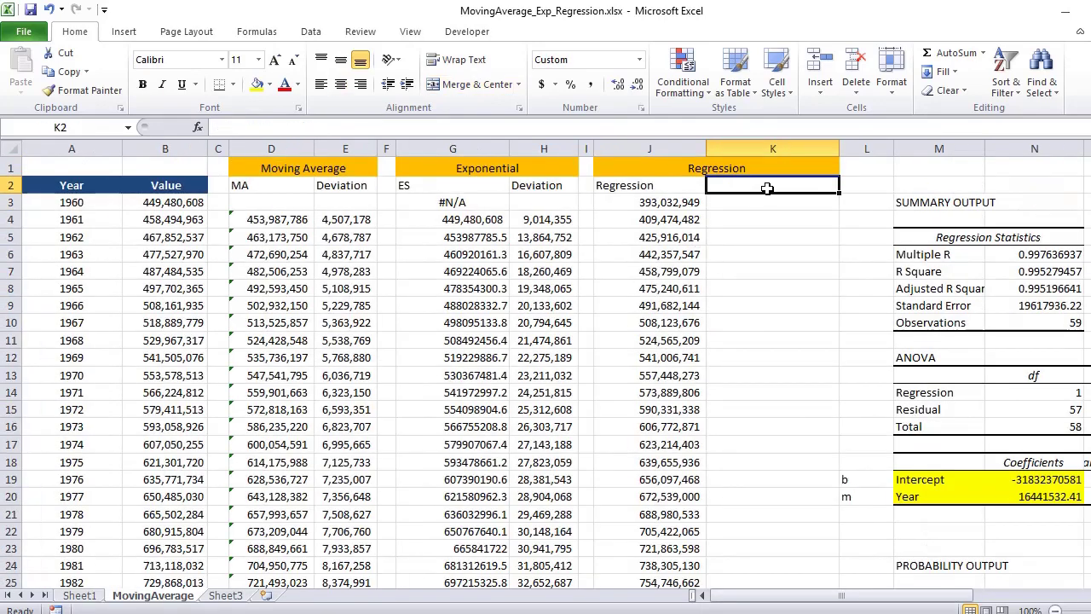
{"action": "type", "text": "devi"}
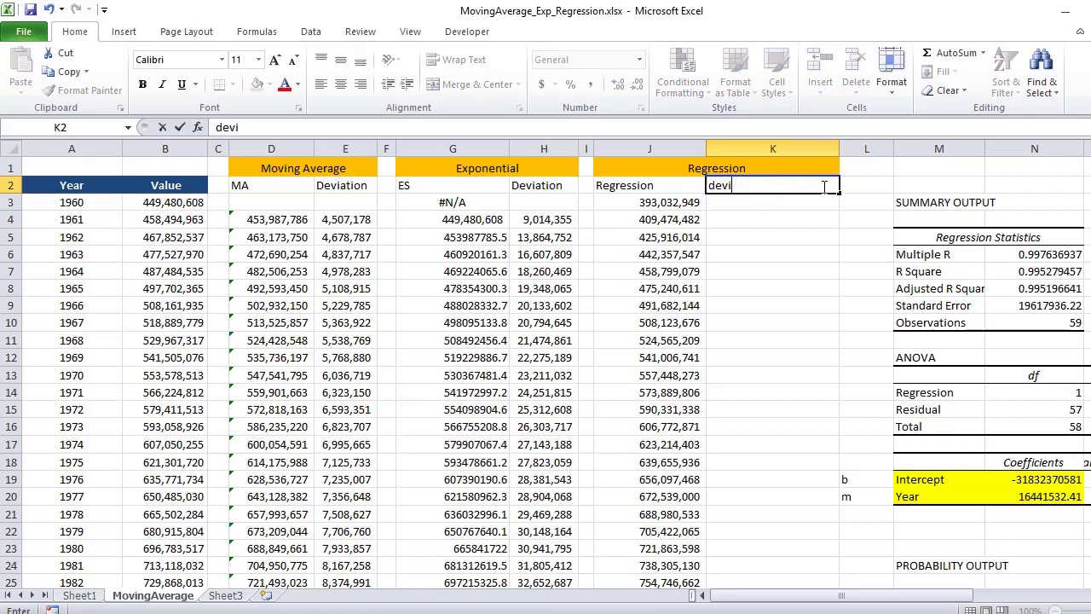
{"action": "key", "text": "BackSpace"}
{"action": "key", "text": "BackSpace"}
{"action": "type", "text": "Deviation"}
{"action": "key", "text": "Return"}
Enter =ABS(B3-J3) in K3 for the 1960 absolute deviation
{"action": "type", "text": "=abs("}
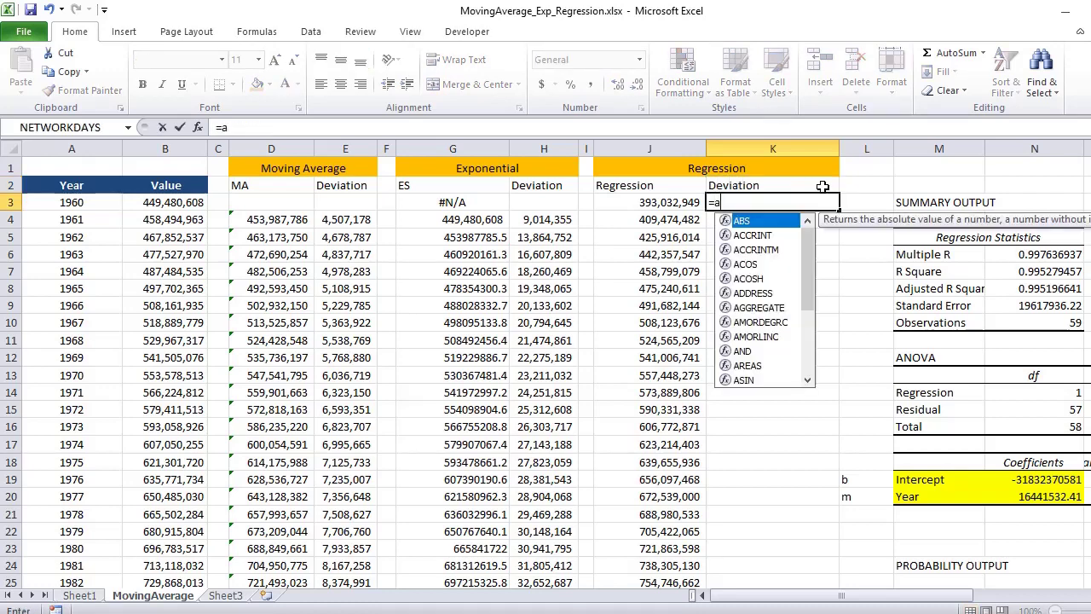
{"action": "key", "text": "Left"}
{"action": "key", "text": "Left"}
{"action": "key", "text": "Left"}
{"action": "key", "text": "Left"}
{"action": "key", "text": "Left"}
{"action": "key", "text": "Left"}
{"action": "key", "text": "Left"}
{"action": "key", "text": "Left"}
{"action": "key", "text": "Left"}
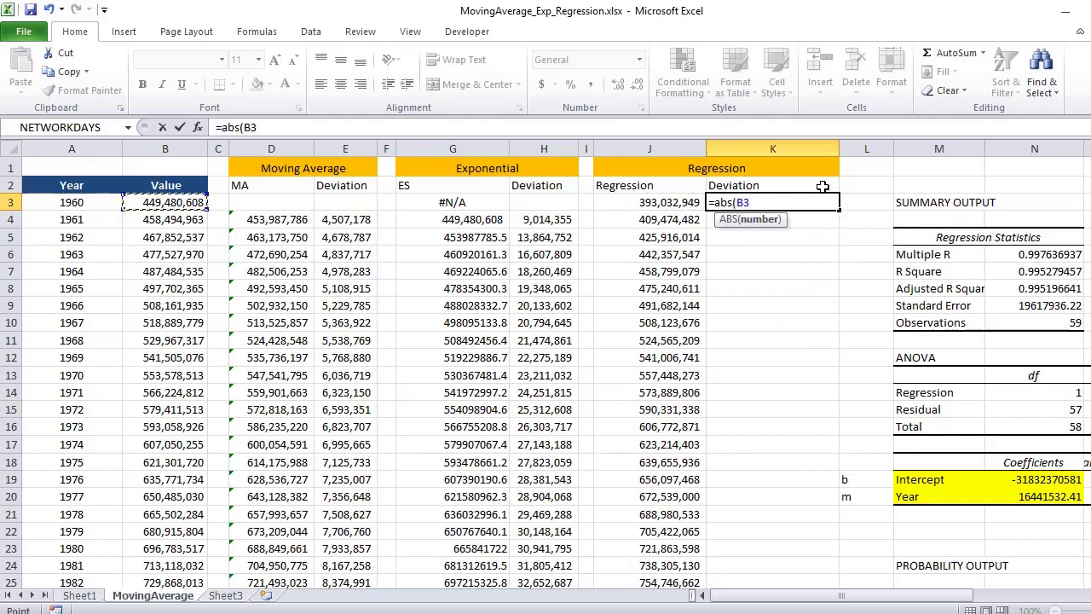
{"action": "type", "text": "-"}
{"action": "key", "text": "Left"}
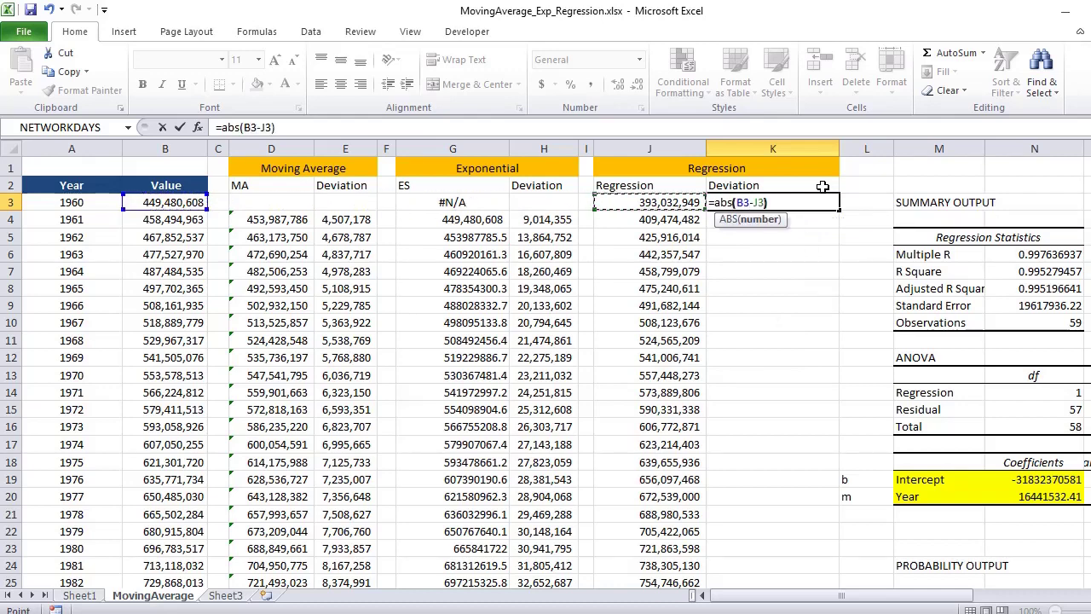
{"action": "type", "text": ")"}
{"action": "key", "text": "Return"}
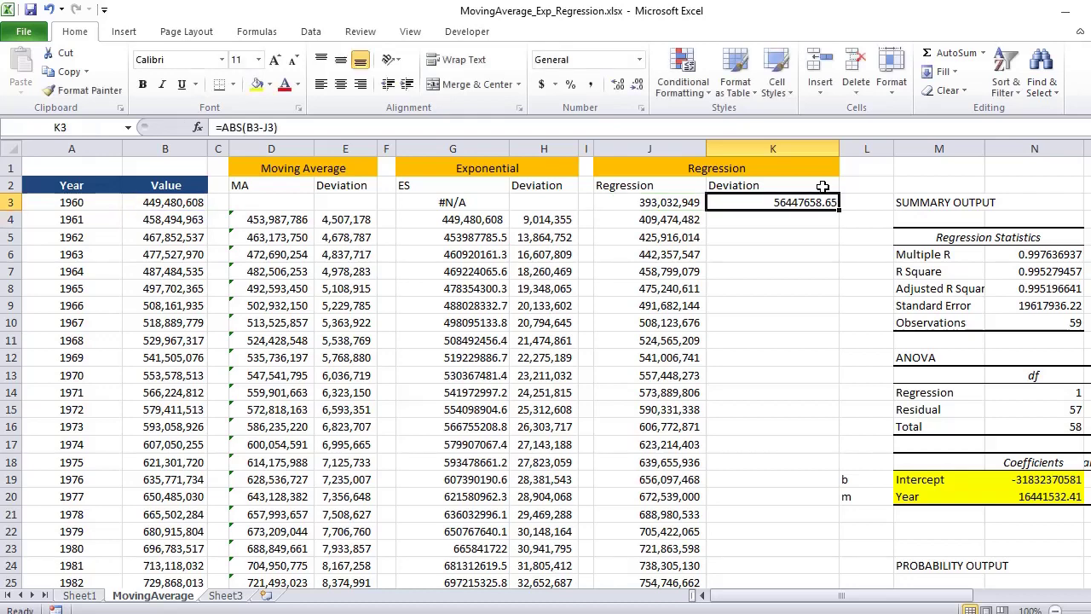
Copy D4's thousands-separator format onto column K and fill the deviation formula down
{"action": "left_click", "coordinate": [300, 216]}
{"action": "left_click", "coordinate": [89, 90]}
{"action": "mouse_move", "coordinate": [750, 205]}
{"action": "left_mouse_down"}
{"action": "mouse_move", "coordinate": [759, 589]}
{"action": "mouse_move", "coordinate": [771, 586]}
{"action": "mouse_move", "coordinate": [796, 386]}
{"action": "mouse_move", "coordinate": [772, 373]}
{"action": "mouse_move", "coordinate": [783, 217]}
{"action": "mouse_move", "coordinate": [793, 233]}
{"action": "left_mouse_up"}
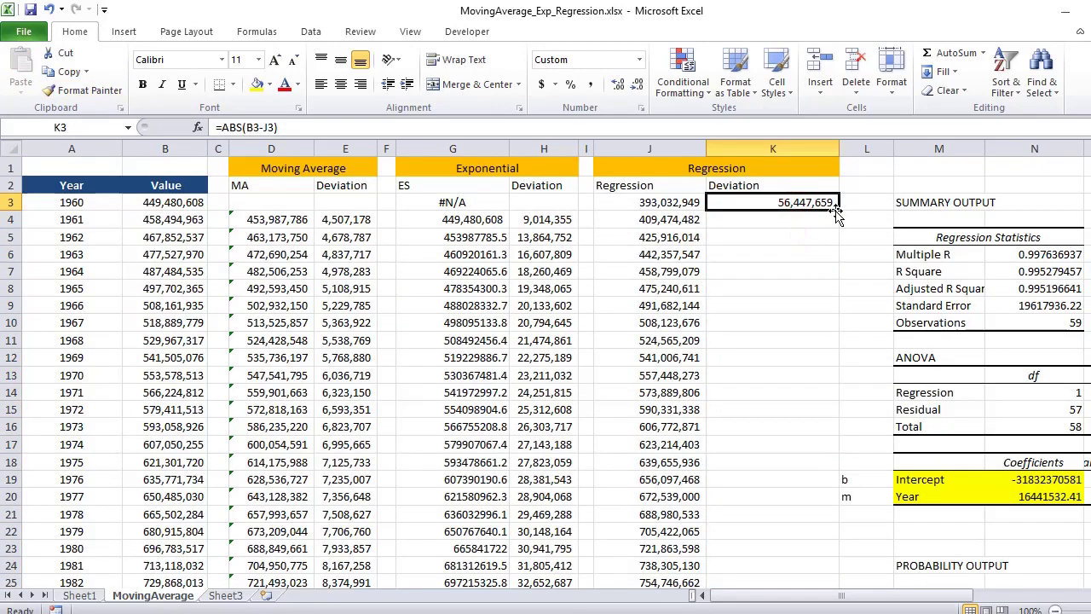
{"action": "double_click", "coordinate": [839, 212]}
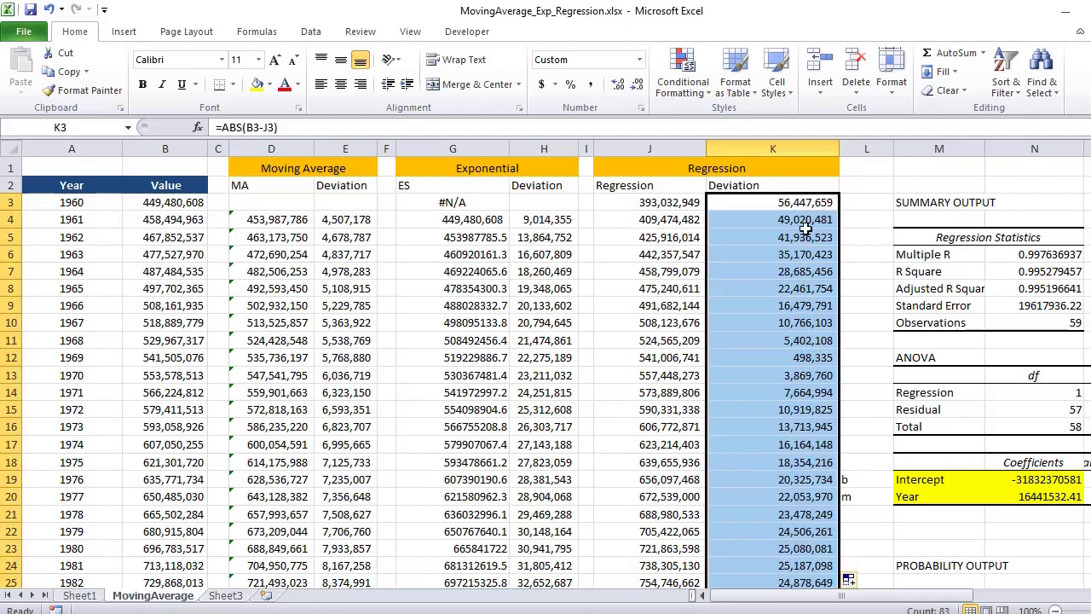
Clear the stray dashes and #VALUE! errors below row 61
{"action": "left_click", "coordinate": [805, 230]}
{"action": "key", "text": "ctrl+Down"}
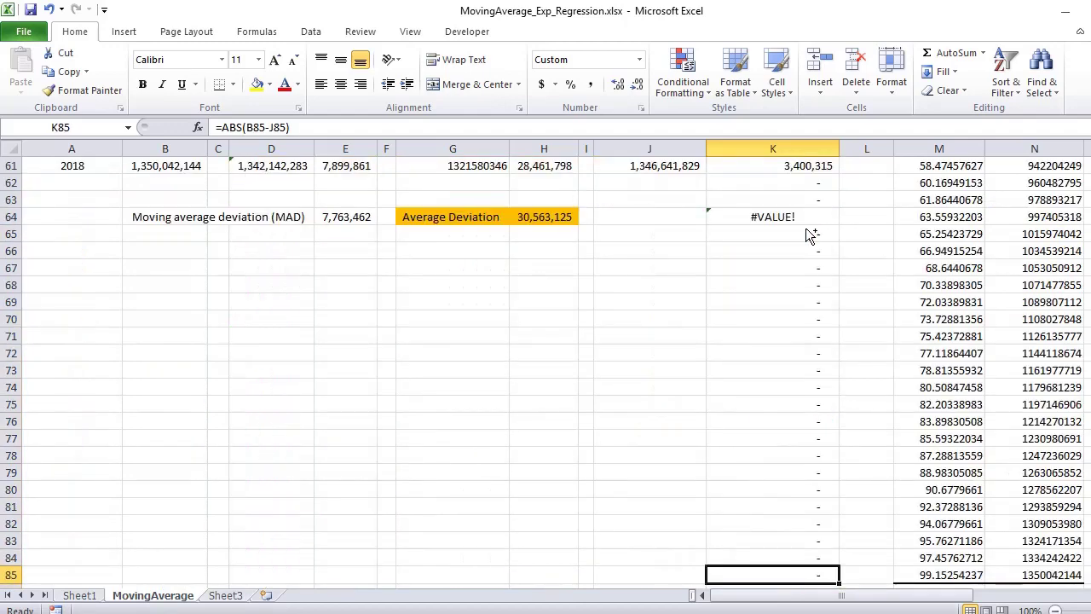
{"action": "key", "text": "ctrl+Up"}
{"action": "key", "text": "Down"}
{"action": "key", "text": "Down"}
{"action": "key", "text": "Left"}
{"action": "key", "text": "ctrl+Down"}
{"action": "key", "text": "Right"}
{"action": "key", "text": "Down"}
{"action": "key", "text": "ctrl+shift+Down"}
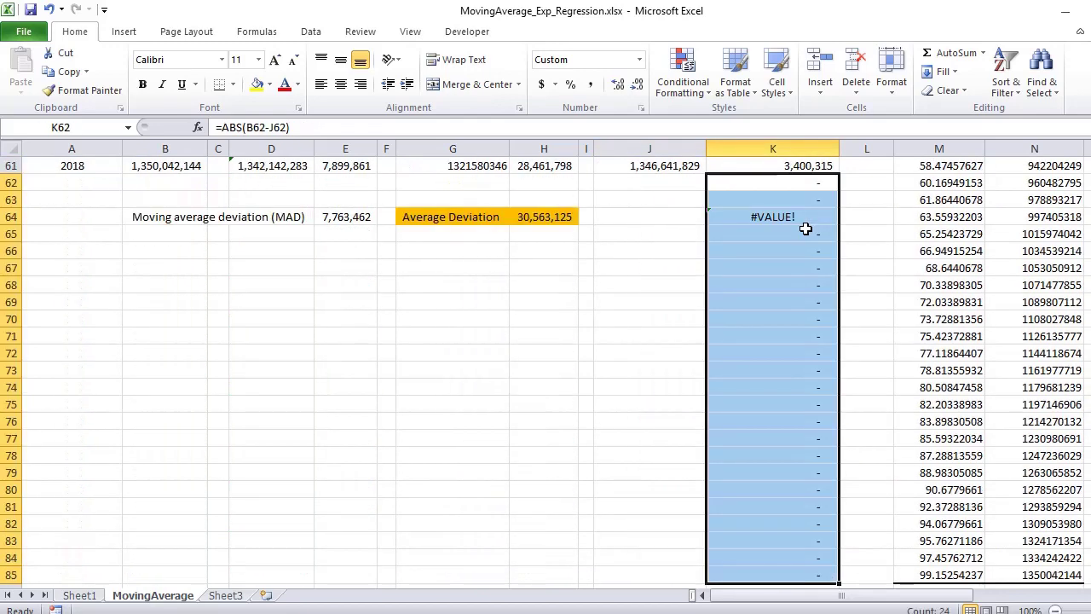
{"action": "key", "text": "Delete"}
{"action": "key", "text": "Up"}
{"action": "key", "text": "Up"}
{"action": "key", "text": "Up"}
{"action": "key", "text": "Up"}
{"action": "key", "text": "Up"}
{"action": "key", "text": "Up"}
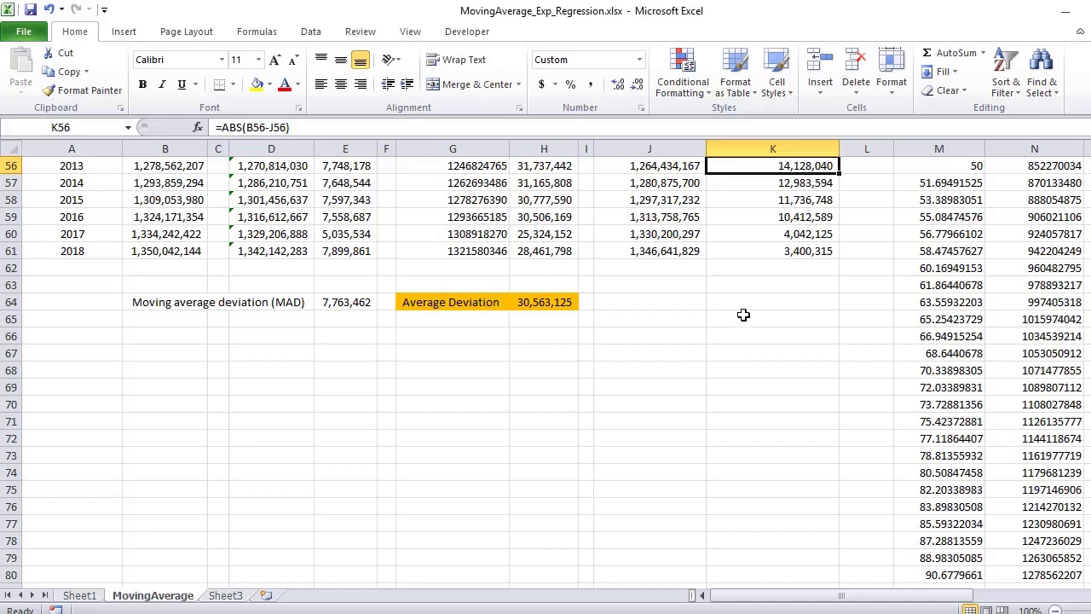
Label J64 'Average Deviation'
{"action": "left_click", "coordinate": [743, 302]}
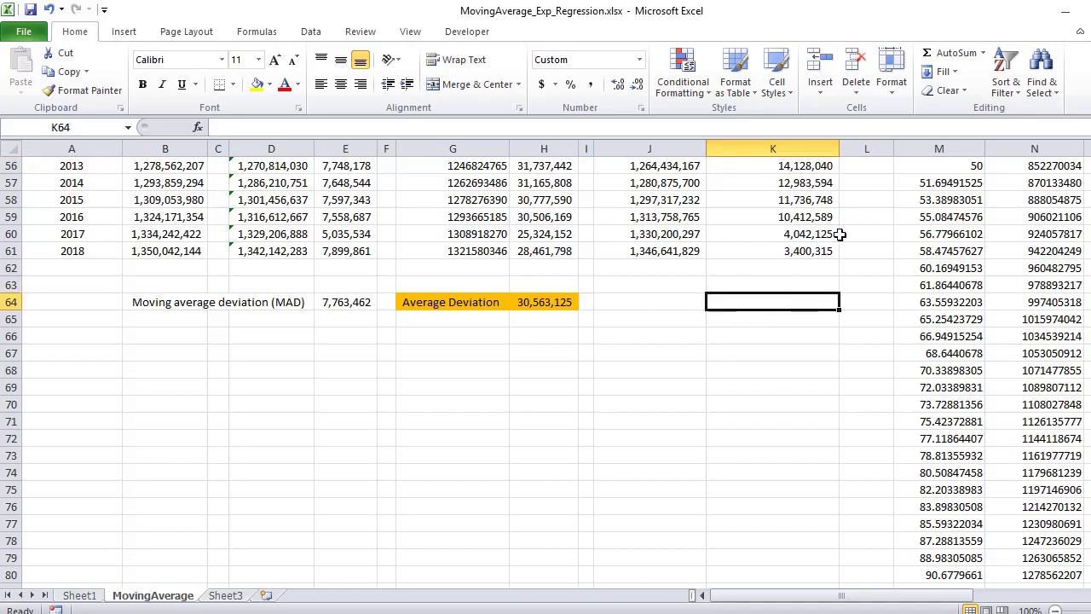
{"action": "key", "text": "Left"}
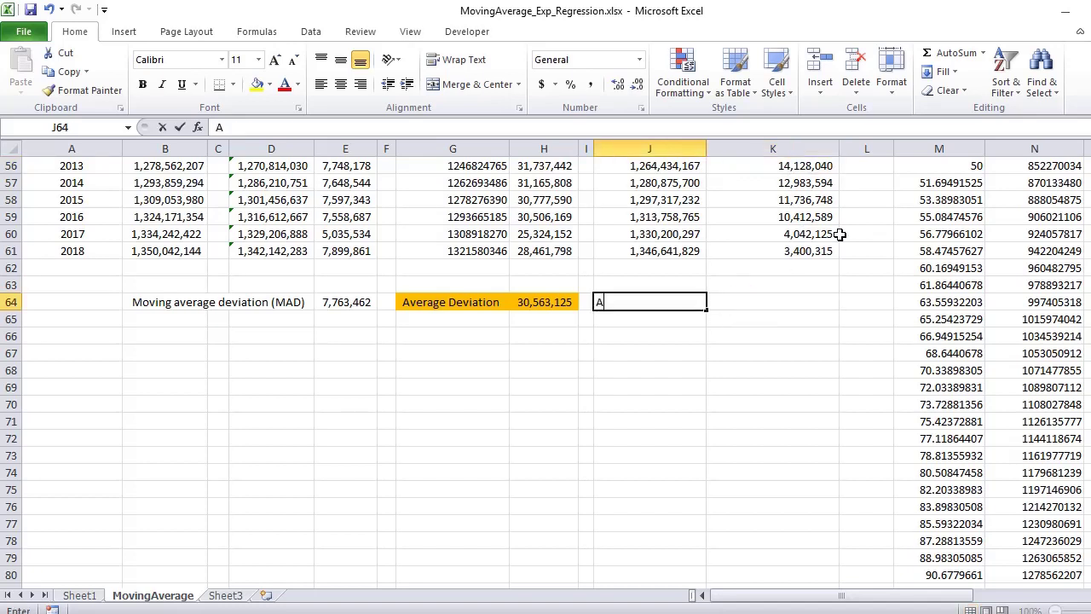
{"action": "type", "text": "Average Dev"}
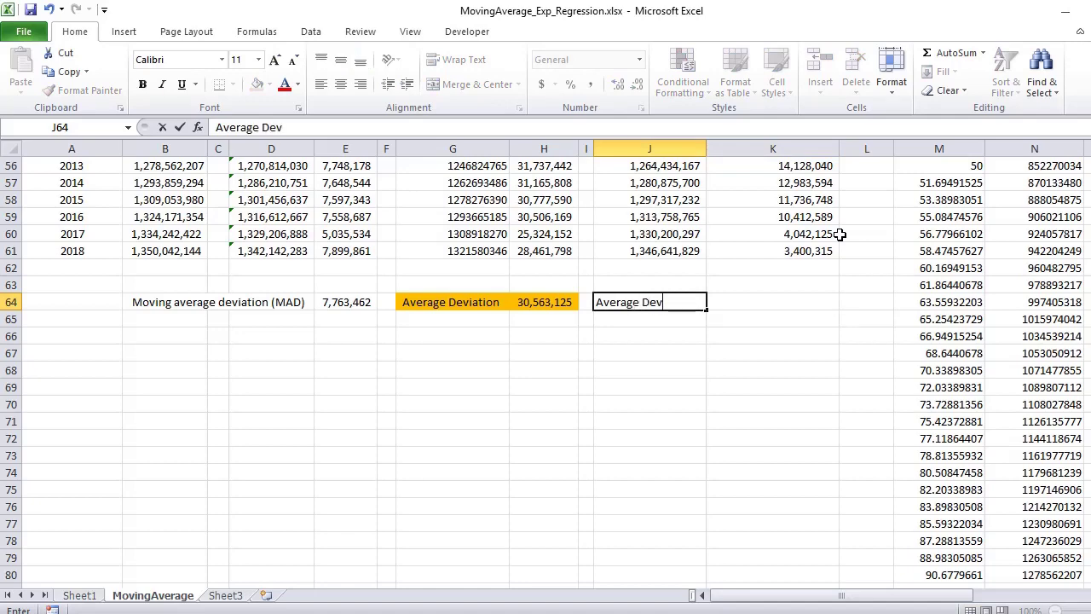
{"action": "type", "text": "iation"}
{"action": "key", "text": "Return"}
Enter =AVERAGE(K3:K61) in K64, giving 15,910,867
{"action": "key", "text": "Up"}
{"action": "key", "text": "Right"}
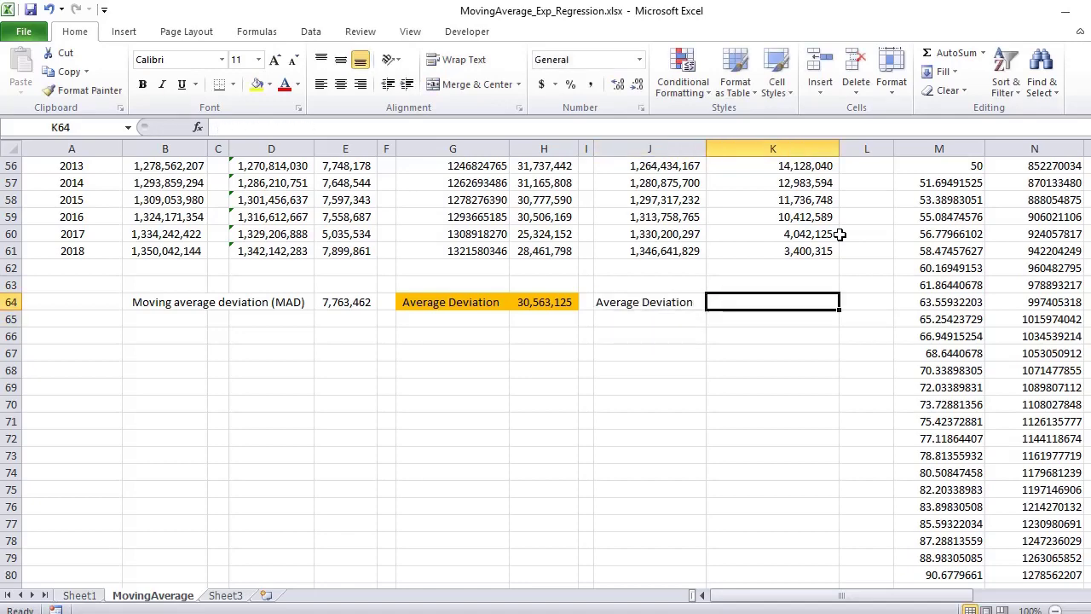
{"action": "type", "text": "=Aver"}
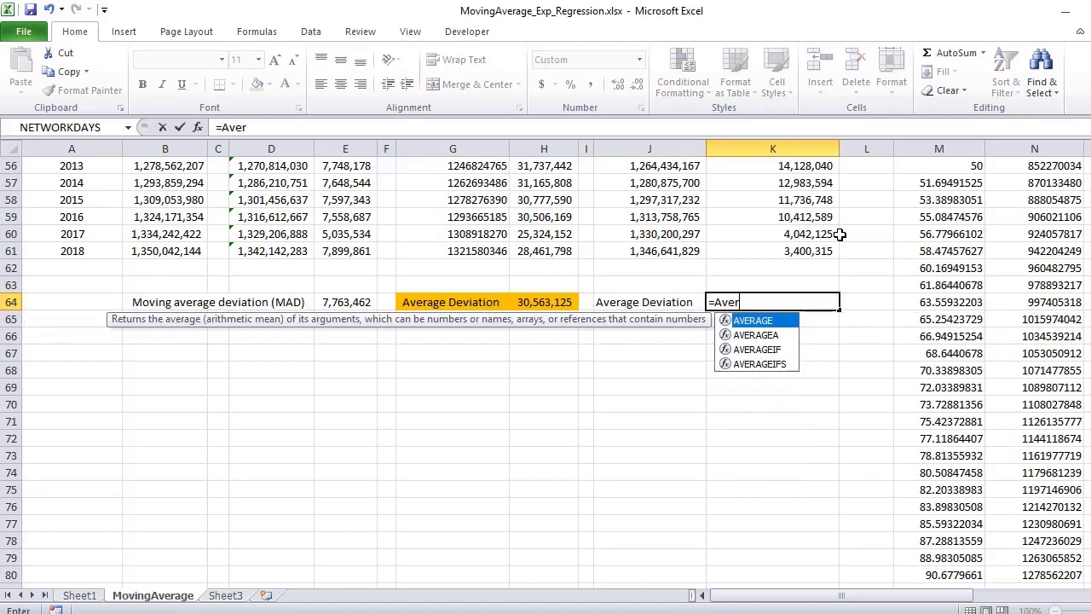
{"action": "type", "text": "age("}
{"action": "key", "text": "Up"}
{"action": "key", "text": "Up"}
{"action": "key", "text": "Up"}
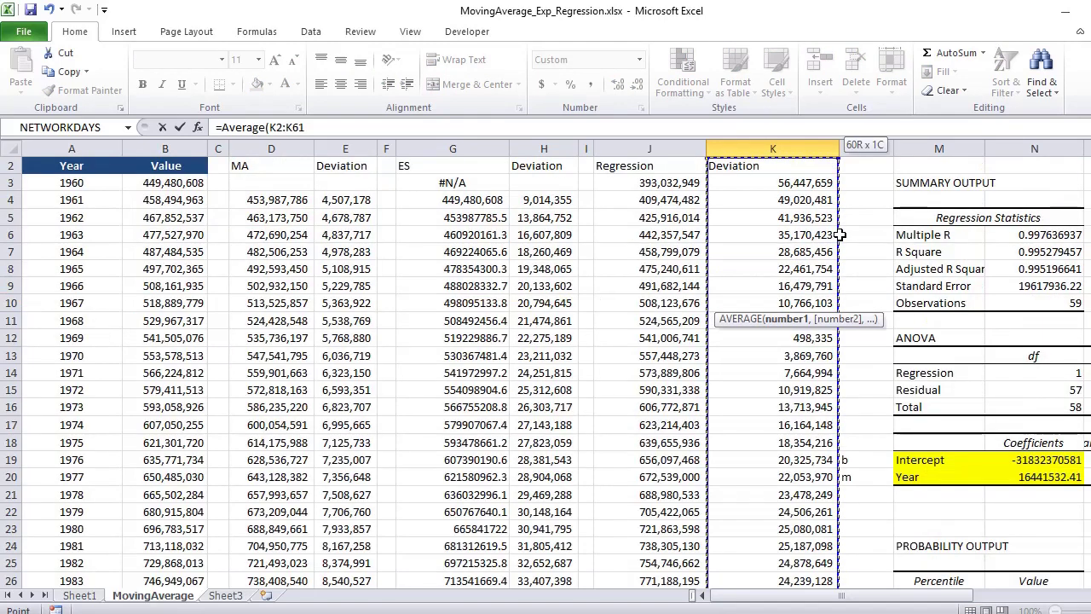
{"action": "key", "text": "ctrl+shift+Up"}
{"action": "key", "text": "Return"}
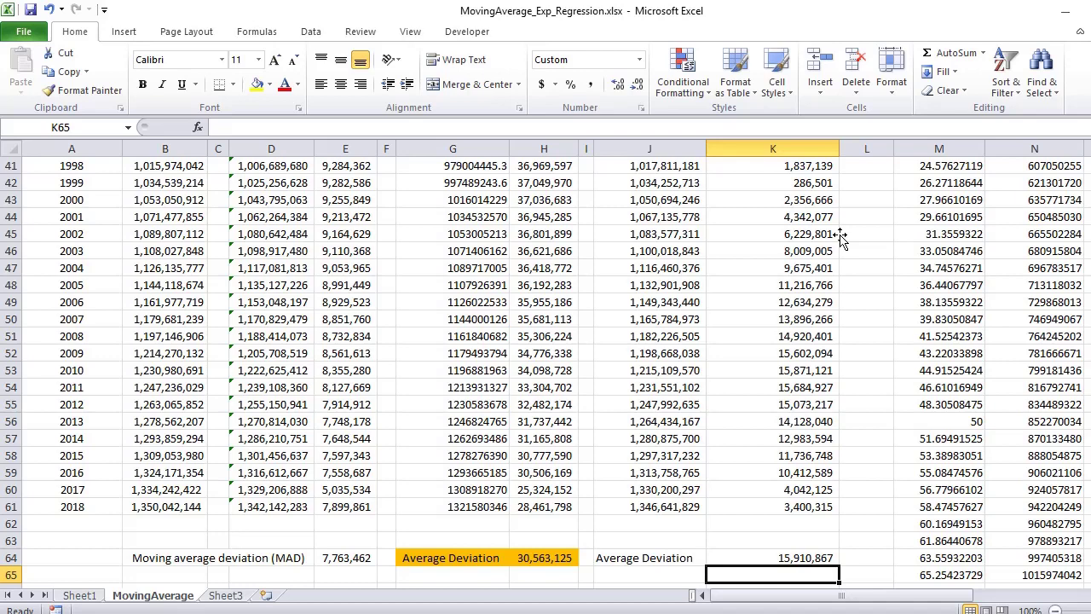
Fill the moving-average deviation summary B64:E64 light blue
{"action": "key", "text": "Up"}
{"action": "key", "text": "shift+Left"}
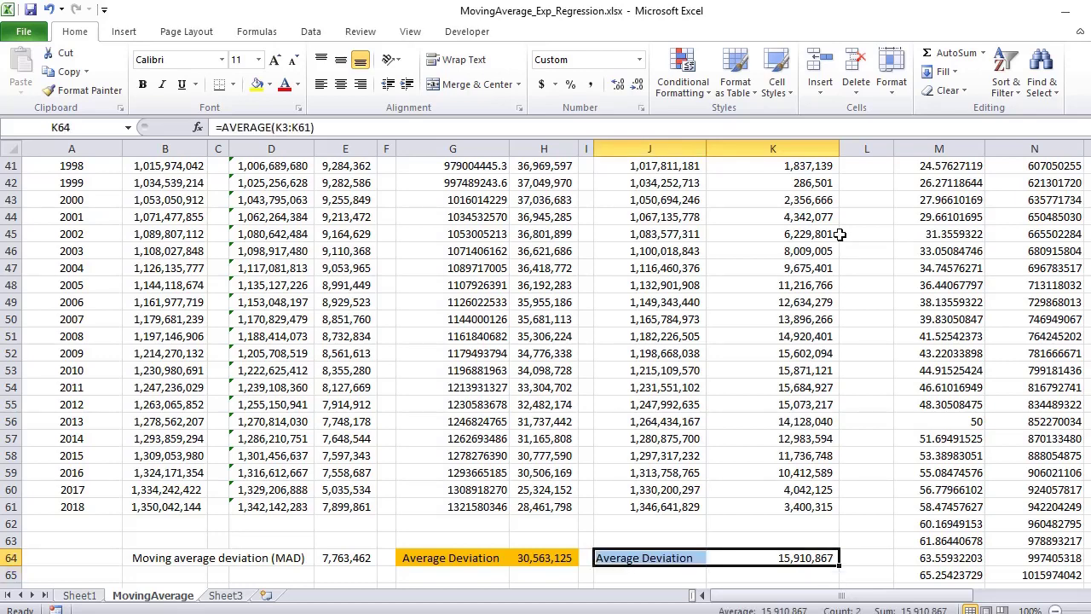
{"action": "left_click", "coordinate": [270, 84]}
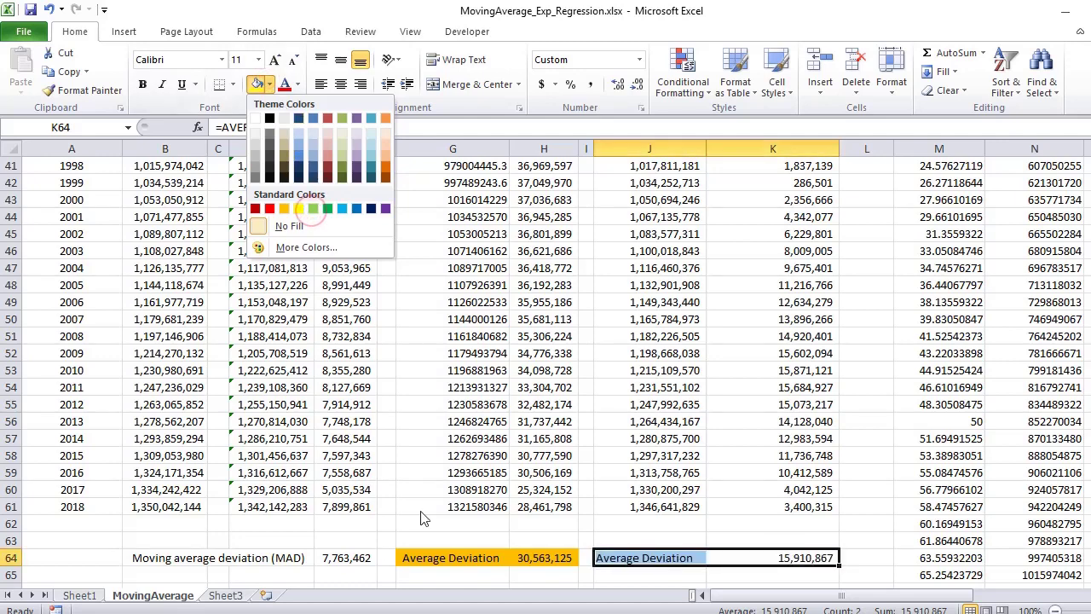
{"action": "left_click_drag", "start_coordinate": [363, 563], "coordinate": [247, 546]}
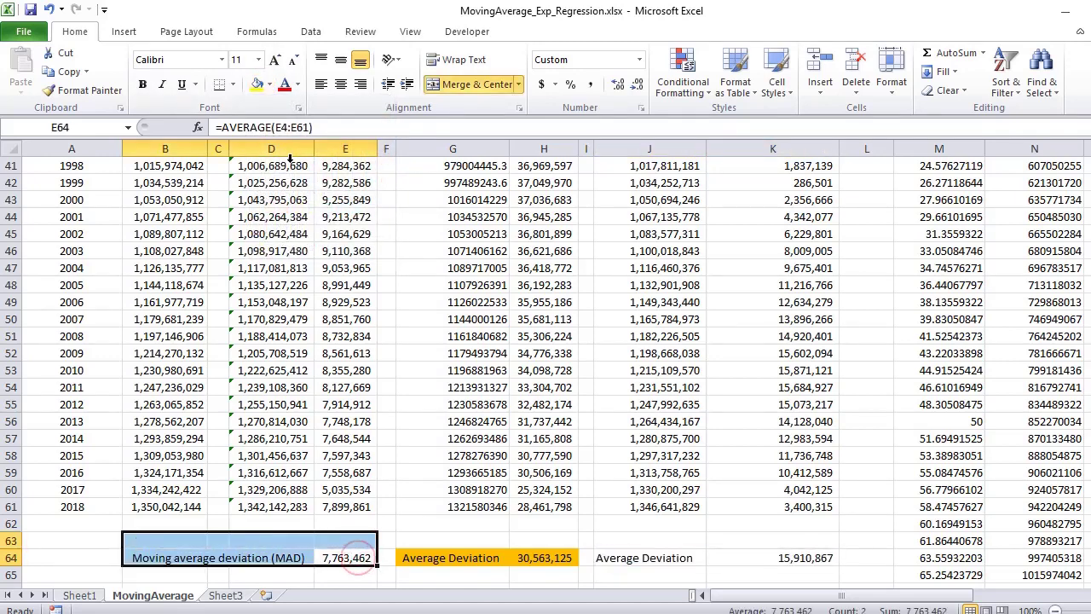
{"action": "left_click", "coordinate": [269, 84]}
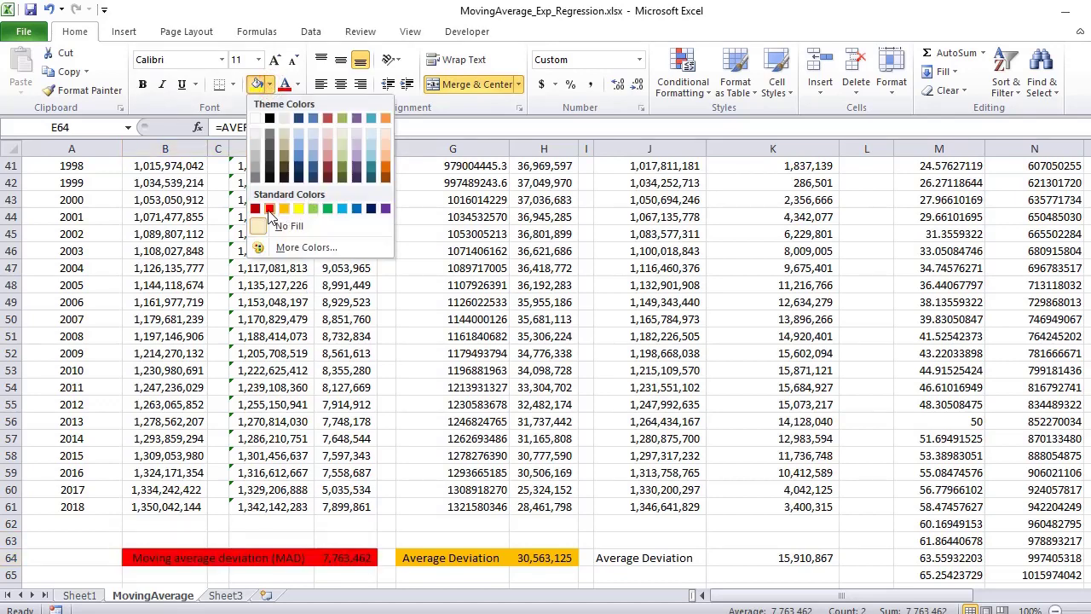
{"action": "left_click", "coordinate": [342, 209]}
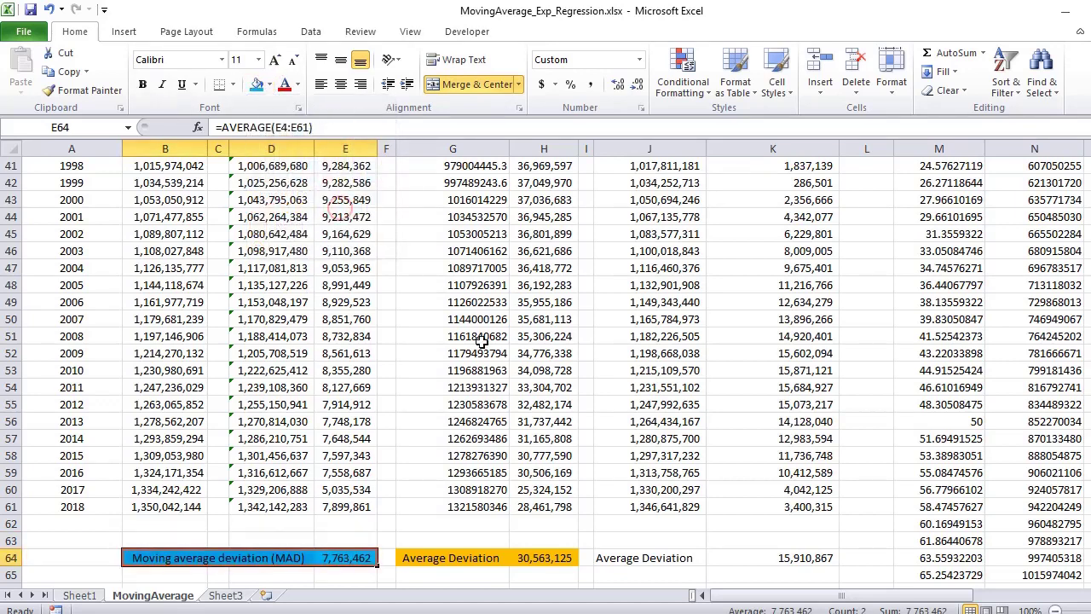
Fill the regression Average Deviation summary J64:K64 green
{"action": "left_click", "coordinate": [605, 456]}
{"action": "left_click_drag", "start_coordinate": [646, 560], "coordinate": [769, 558]}
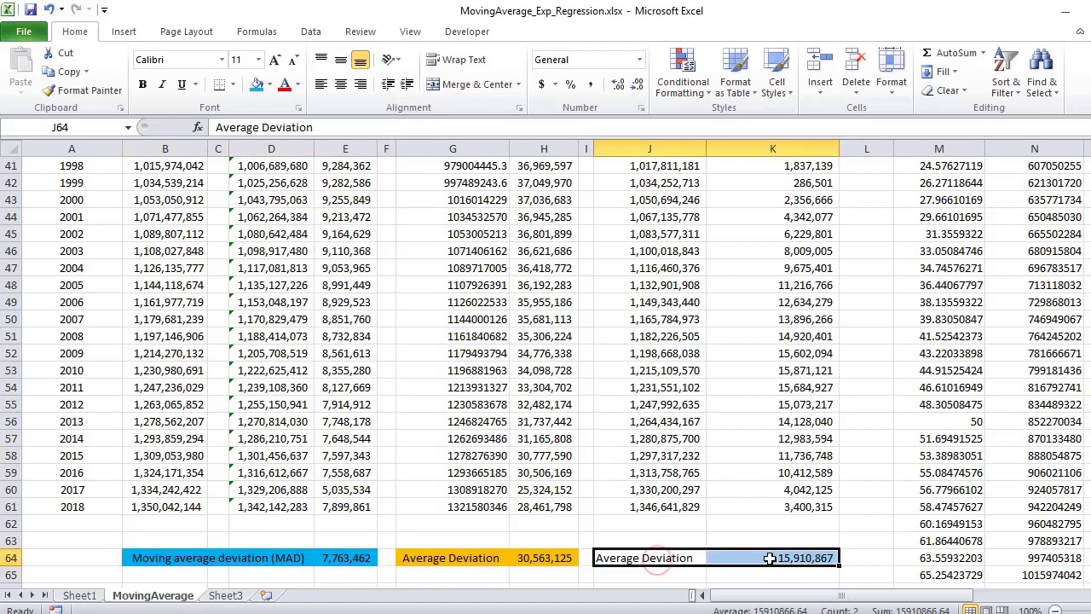
{"action": "left_click", "coordinate": [268, 86]}
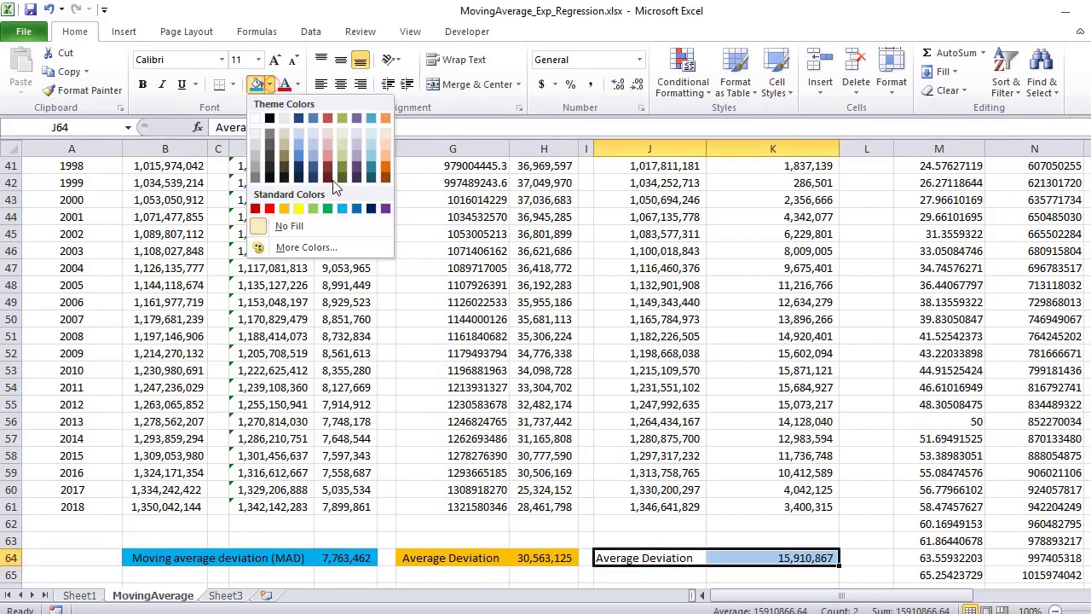
{"action": "left_click", "coordinate": [312, 208]}
{"action": "left_click", "coordinate": [596, 387]}
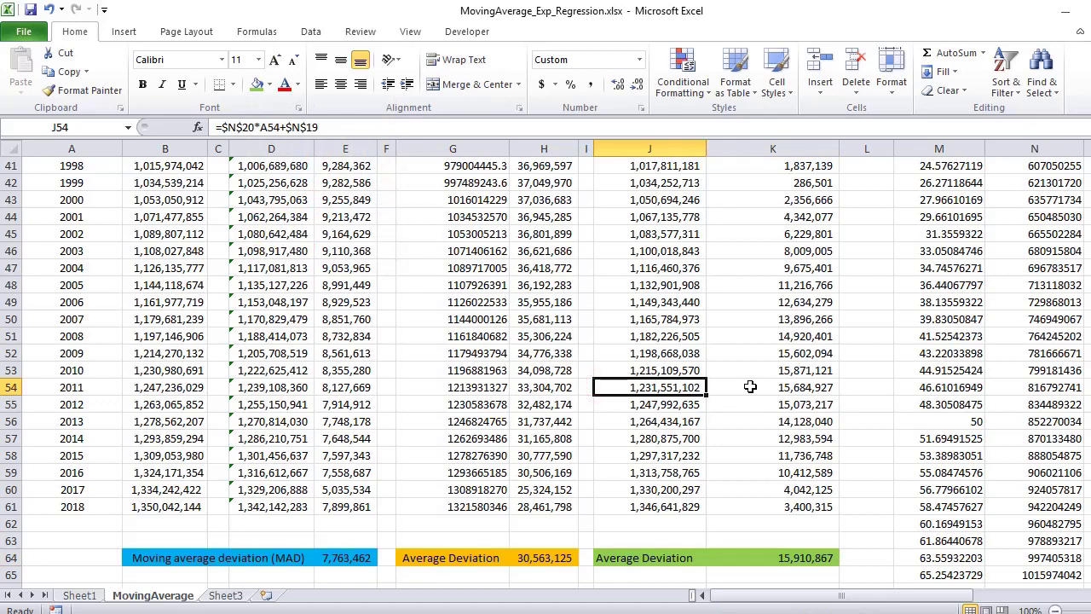
{"action": "key", "text": "Right"}
{"action": "key", "text": "Right"}
{"action": "key", "text": "Right"}
{"action": "key", "text": "Down"}
{"action": "key", "text": "Down"}
{"action": "key", "text": "Down"}
{"action": "key", "text": "Down"}
{"action": "key", "text": "Down"}
{"action": "key", "text": "Down"}
{"action": "key", "text": "Down"}
{"action": "key", "text": "Down"}
{"action": "key", "text": "Down"}
{"action": "key", "text": "Down"}
{"action": "key", "text": "Down"}
{"action": "key", "text": "Down"}
{"action": "key", "text": "Down"}
{"action": "key", "text": "Down"}
{"action": "key", "text": "Down"}
{"action": "key", "text": "Down"}
{"action": "key", "text": "Down"}
{"action": "key", "text": "Down"}
{"action": "key", "text": "Down"}
{"action": "key", "text": "Down"}
{"action": "key", "text": "Down"}
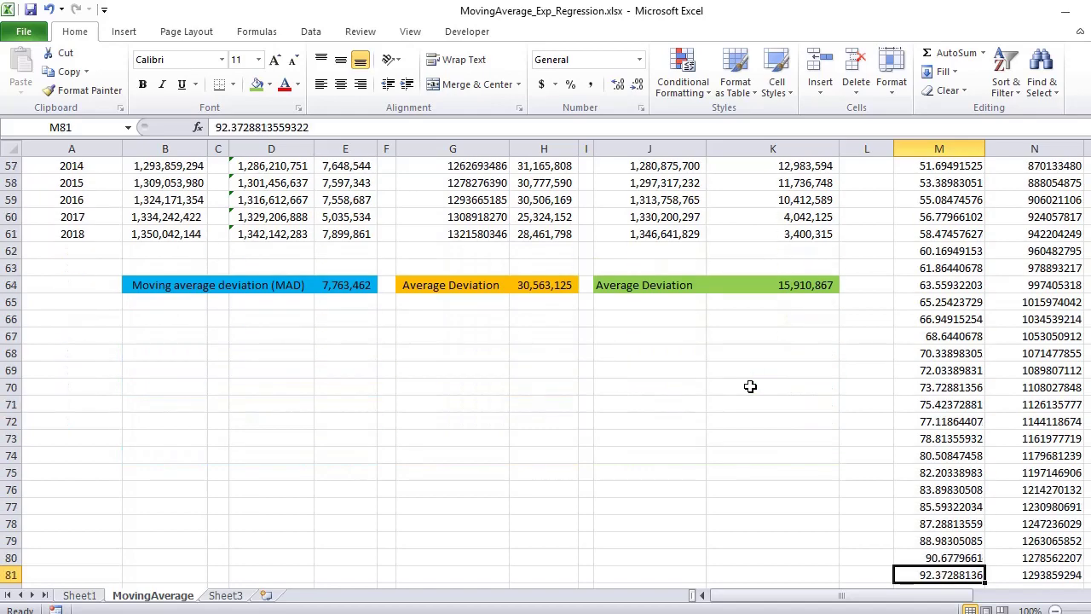
{"action": "key", "text": "Down"}
{"action": "key", "text": "Down"}
{"action": "key", "text": "Down"}
{"action": "key", "text": "Down"}
{"action": "key", "text": "Down"}
{"action": "key", "text": "Down"}
{"action": "key", "text": "Down"}
{"action": "key", "text": "Down"}
{"action": "key", "text": "Down"}
{"action": "key", "text": "Down"}
{"action": "key", "text": "Down"}
{"action": "key", "text": "Down"}
{"action": "key", "text": "Down"}
{"action": "key", "text": "Left"}
{"action": "key", "text": "ctrl+Up"}
{"action": "key", "text": "Up"}
{"action": "key", "text": "Left"}
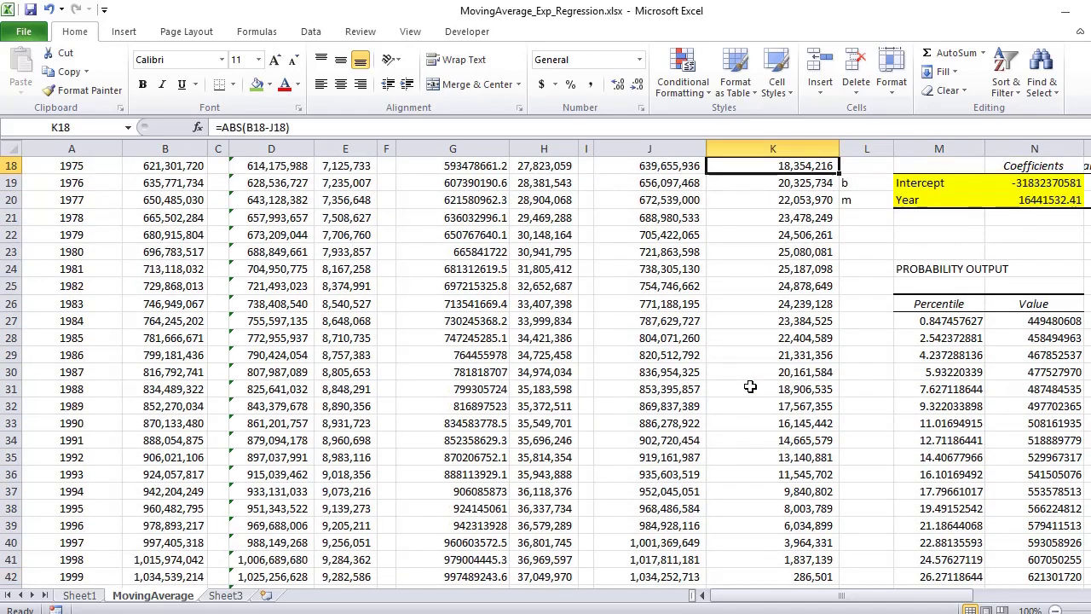
{"action": "key", "text": "ctrl+Down"}
{"action": "key", "text": "Down"}
{"action": "key", "text": "Down"}
{"action": "key", "text": "Down"}
{"action": "key", "text": "Down"}
{"action": "key", "text": "Down"}
{"action": "key", "text": "Up"}
{"action": "key", "text": "Up"}
{"action": "key", "text": "Up"}
{"action": "key", "text": "Up"}
{"action": "key", "text": "Up"}
{"action": "key", "text": "Up"}
{"action": "key", "text": "Up"}
{"action": "key", "text": "Up"}
{"action": "key", "text": "Up"}
{"action": "key", "text": "Up"}
{"action": "key", "text": "Up"}
{"action": "key", "text": "Up"}
{"action": "key", "text": "Up"}
{"action": "key", "text": "Up"}
{"action": "key", "text": "Up"}
{"action": "key", "text": "Up"}
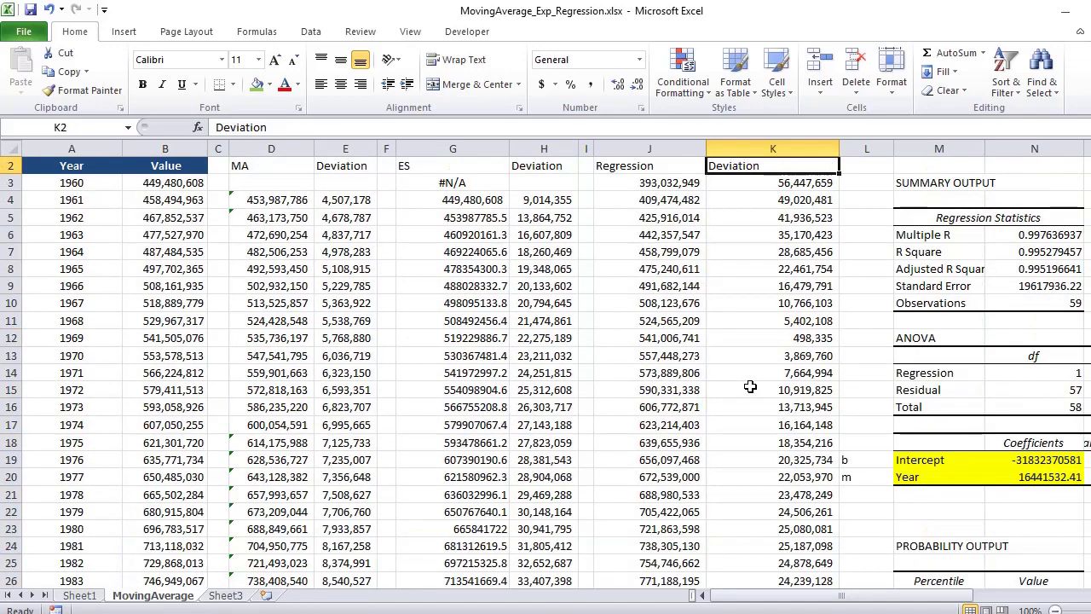